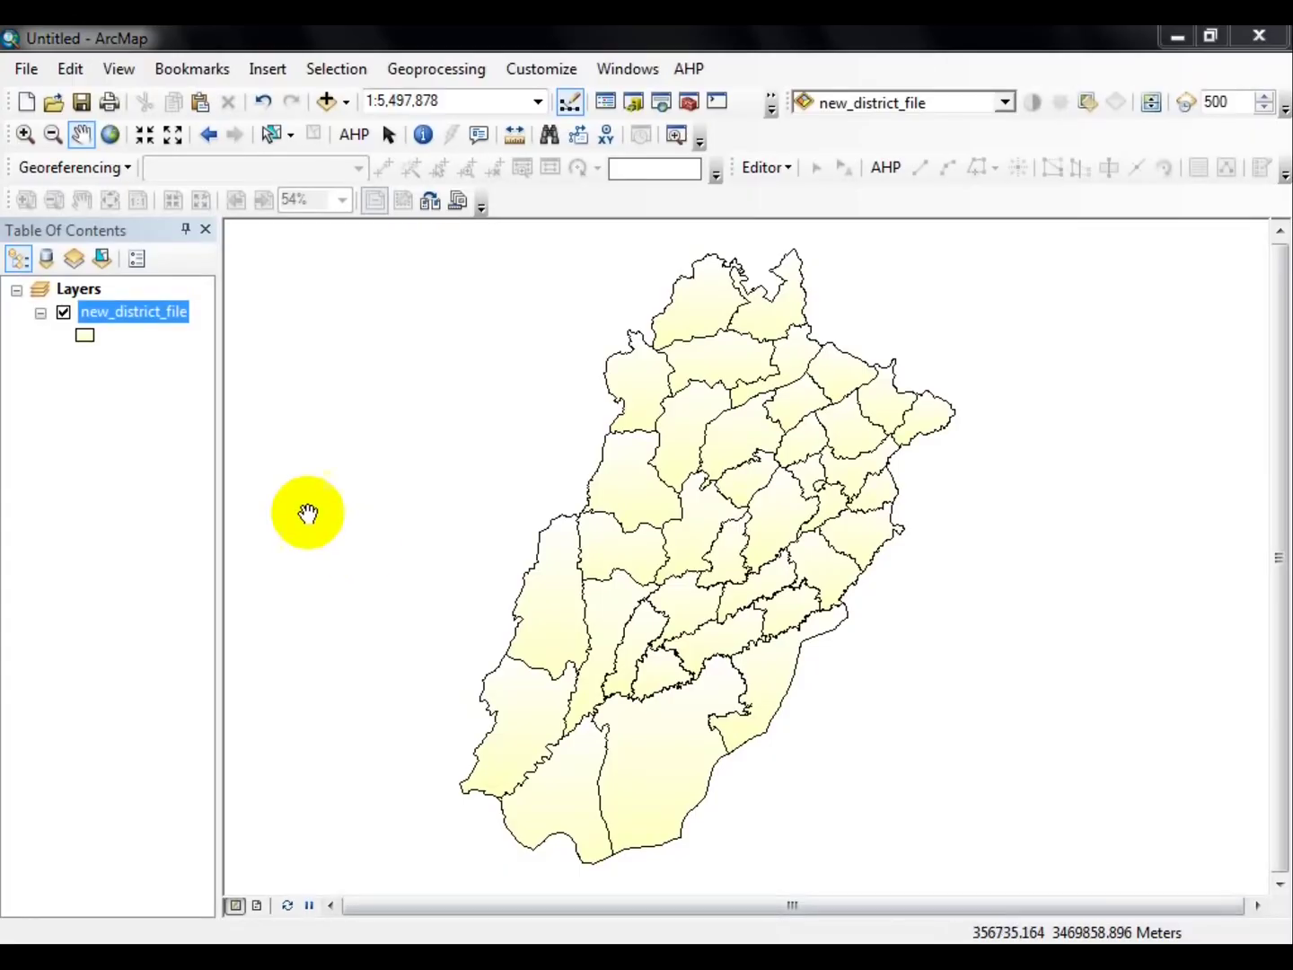
- Open the new_district_file attribute table and calculate the AREA field's geometry as area in square kilometers, using the data source's coordinate system
{"action": "right_click", "coordinate": [133, 315]}
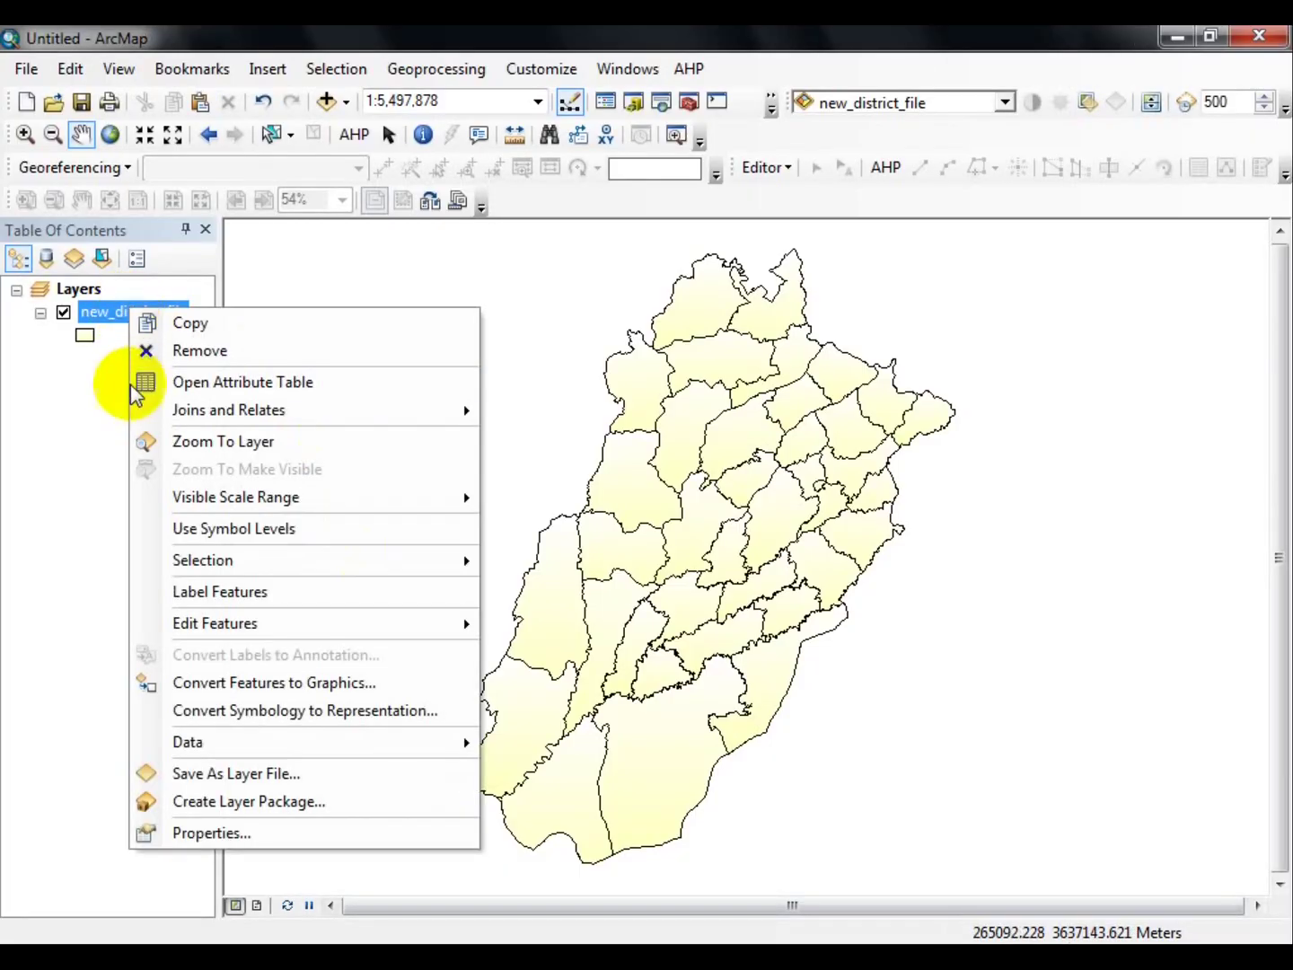
{"action": "left_click", "coordinate": [145, 377]}
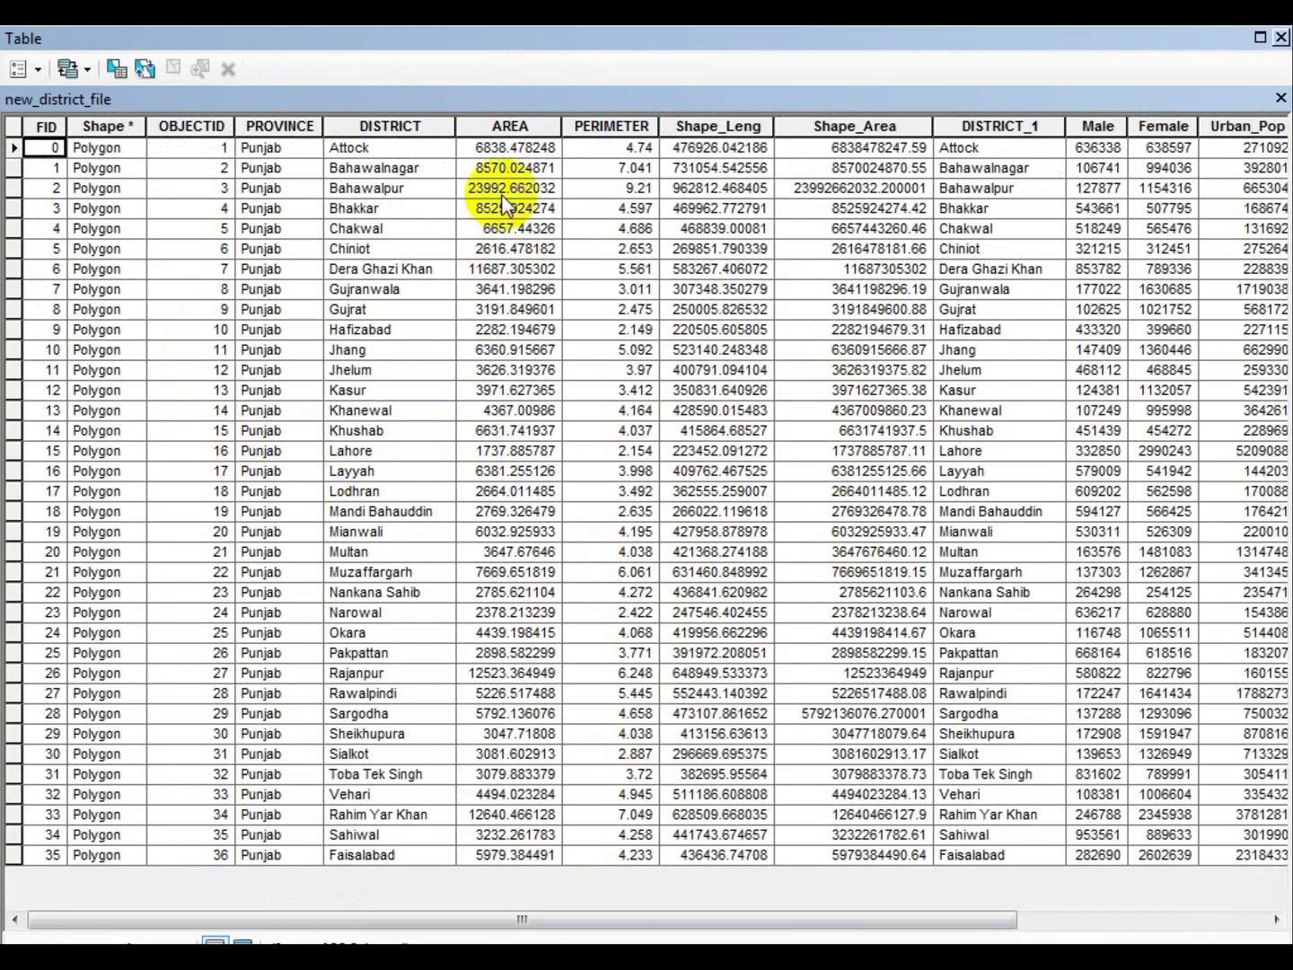
{"action": "left_click", "coordinate": [490, 128]}
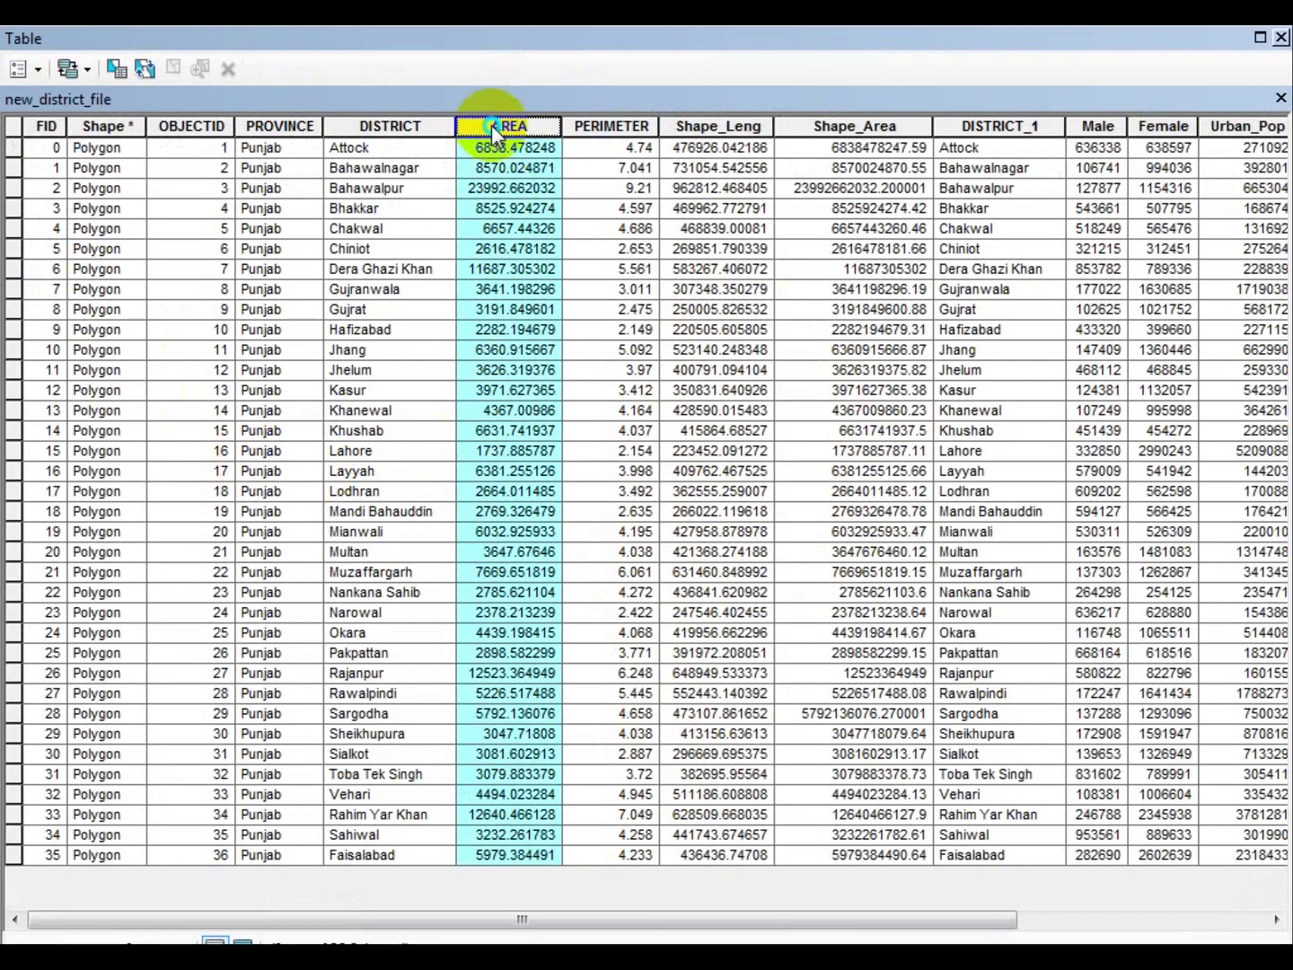
{"action": "right_click", "coordinate": [491, 126]}
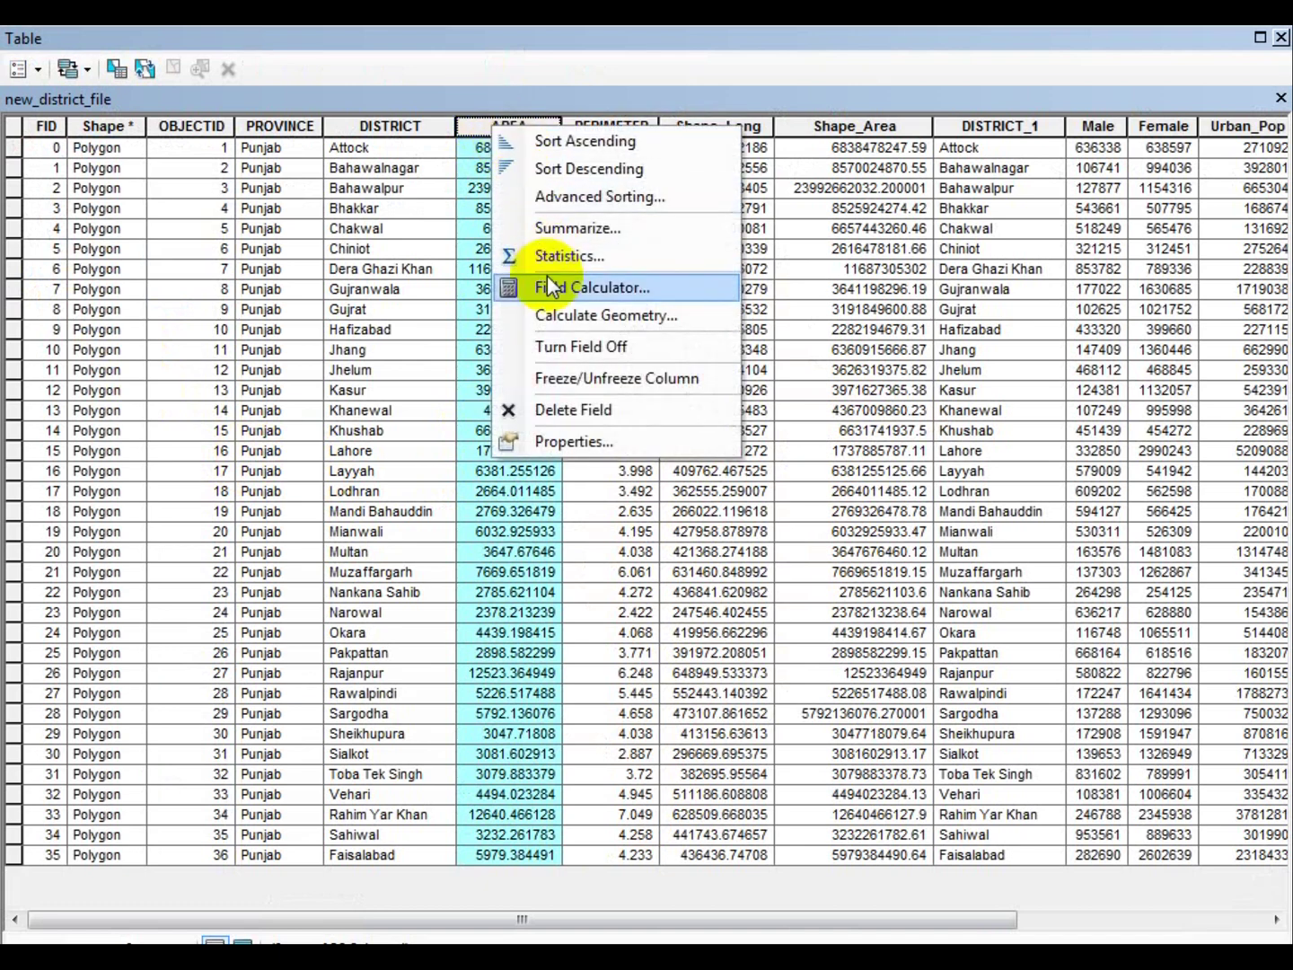
{"action": "left_click", "coordinate": [558, 314]}
{"action": "left_click", "coordinate": [587, 539]}
{"action": "left_click", "coordinate": [578, 557]}
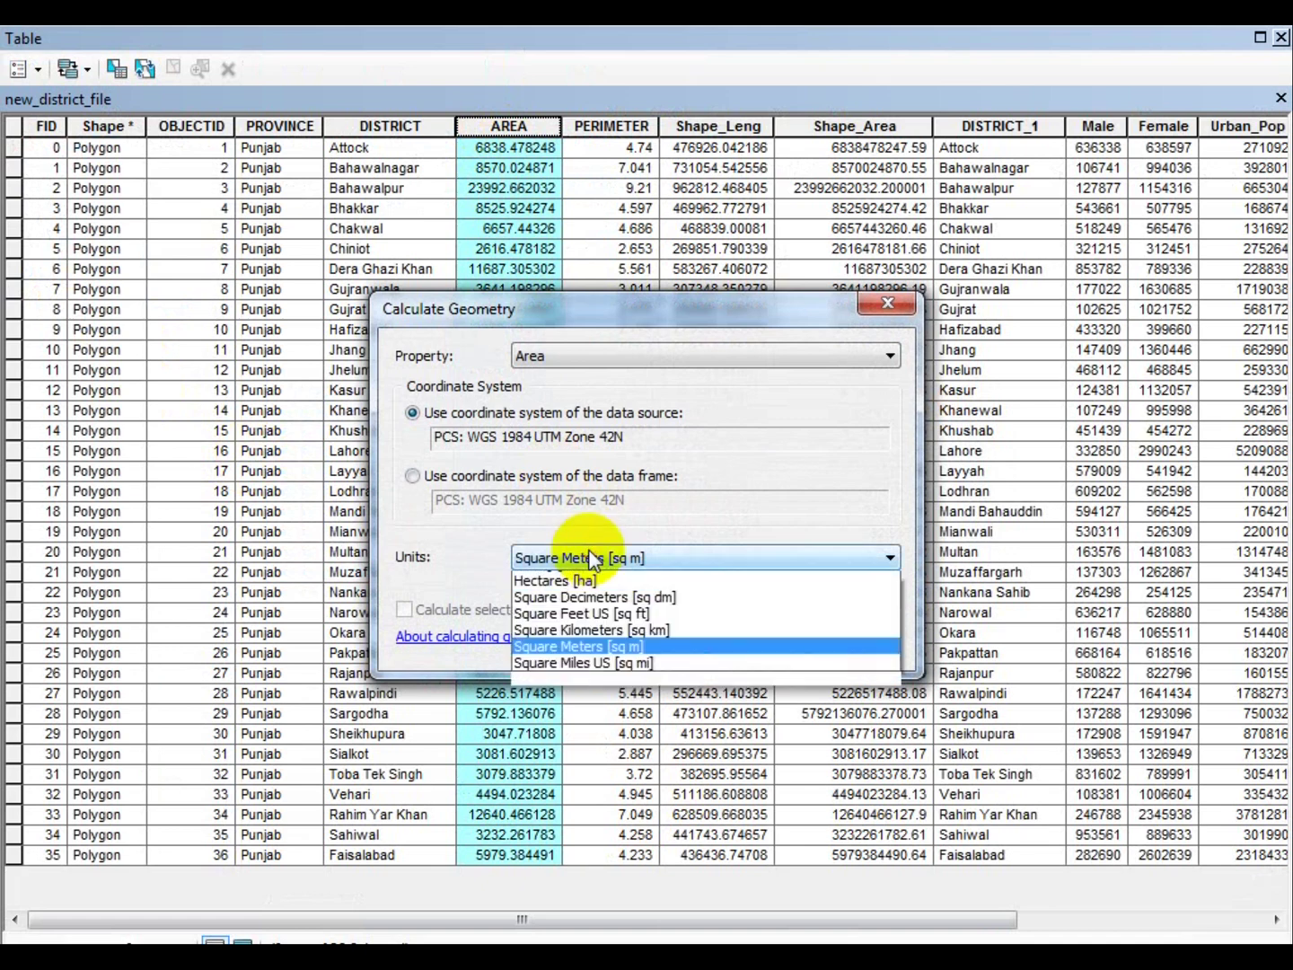
{"action": "left_click", "coordinate": [629, 661]}
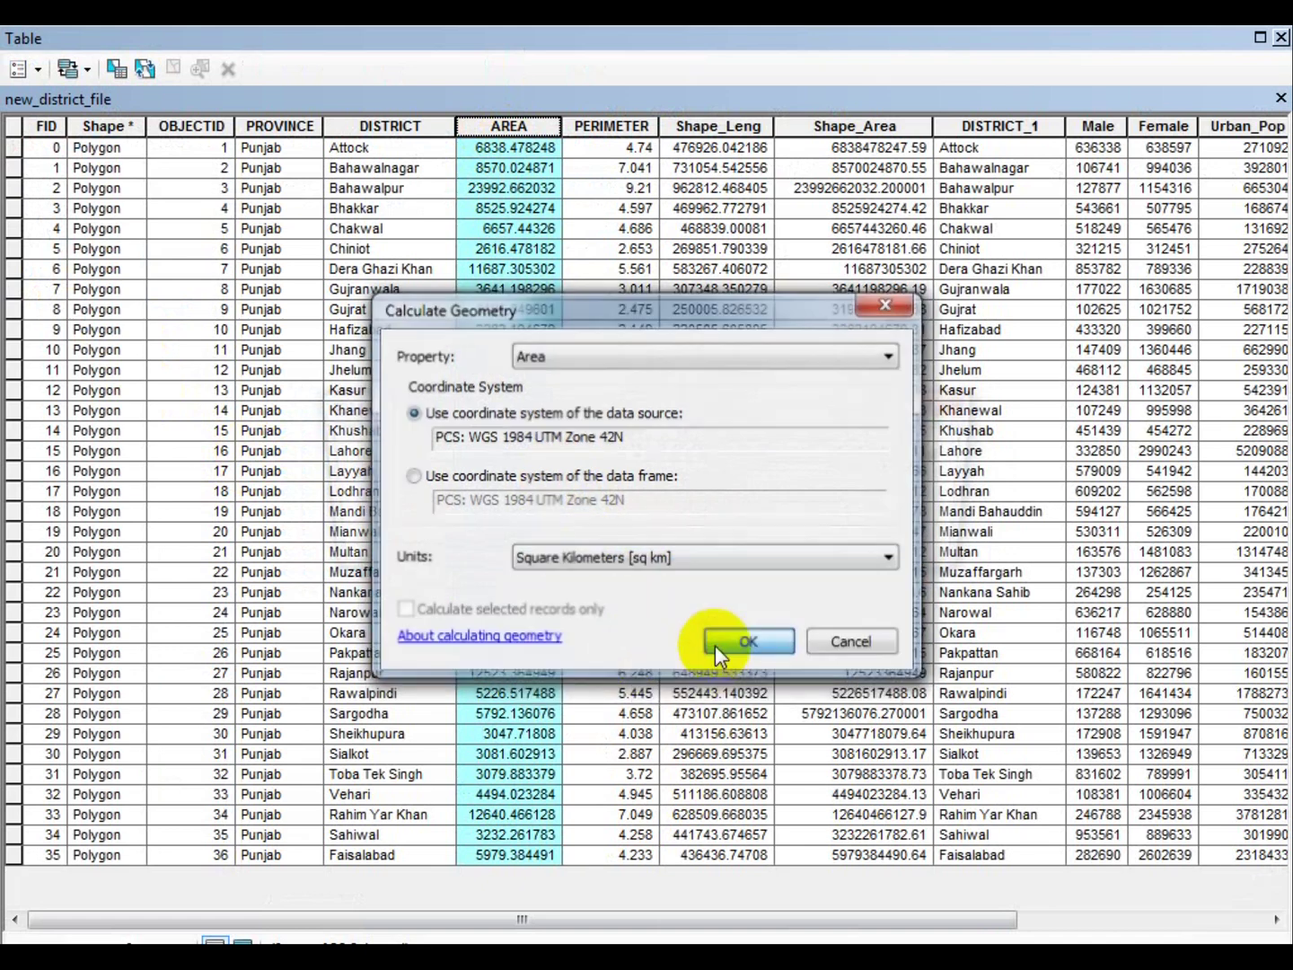
{"action": "left_click", "coordinate": [716, 643]}
{"action": "left_click", "coordinate": [582, 539]}
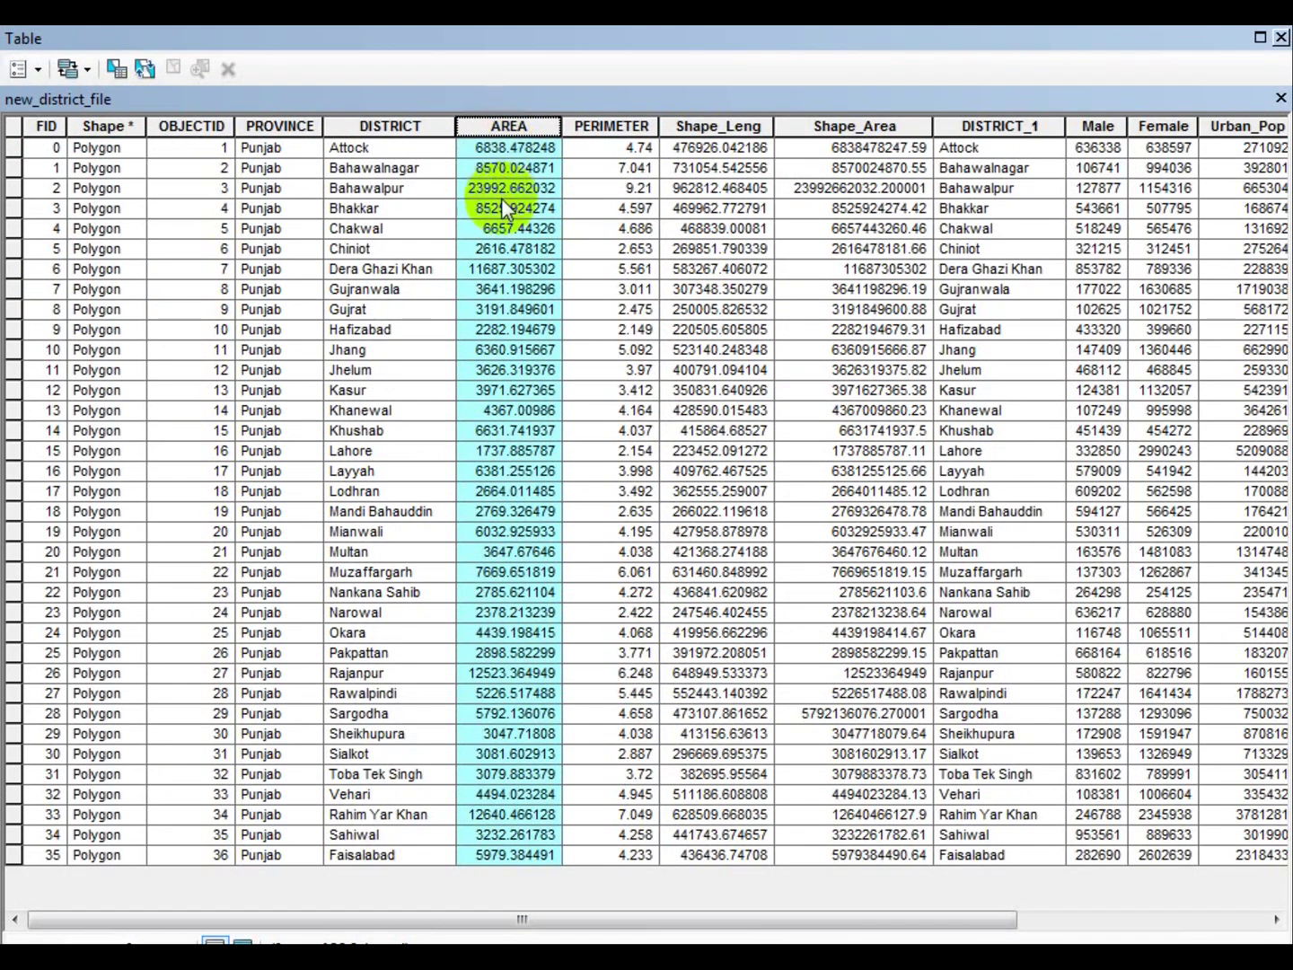
- Add a Float field named Pop_Density to the attribute table, accepting the shortened name Pop_Densit
{"action": "scroll", "coordinate": [539, 278], "scroll_direction": "right", "scroll_amount": 3}
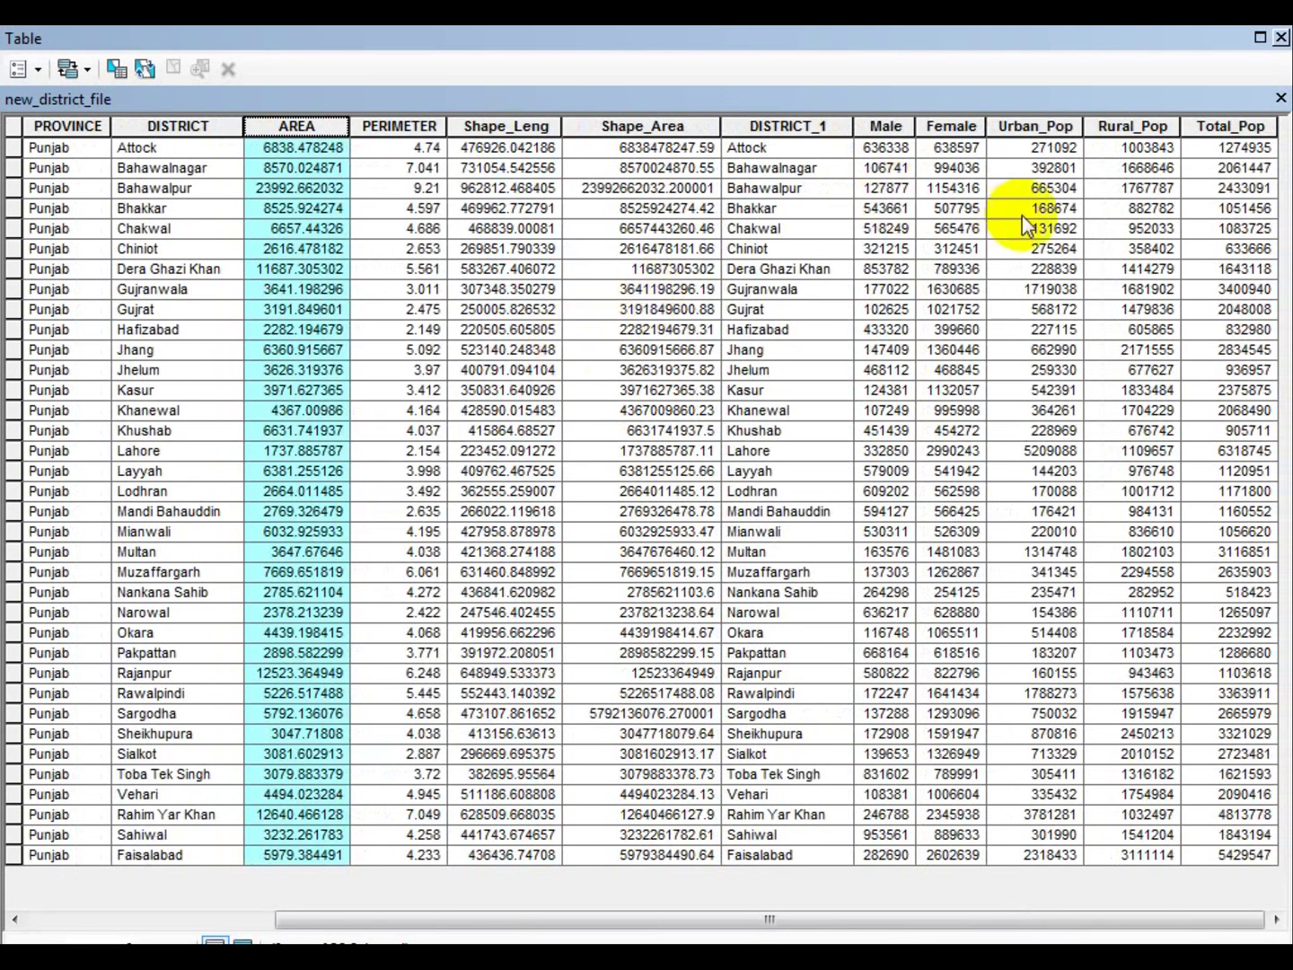
{"action": "left_click", "coordinate": [1228, 130]}
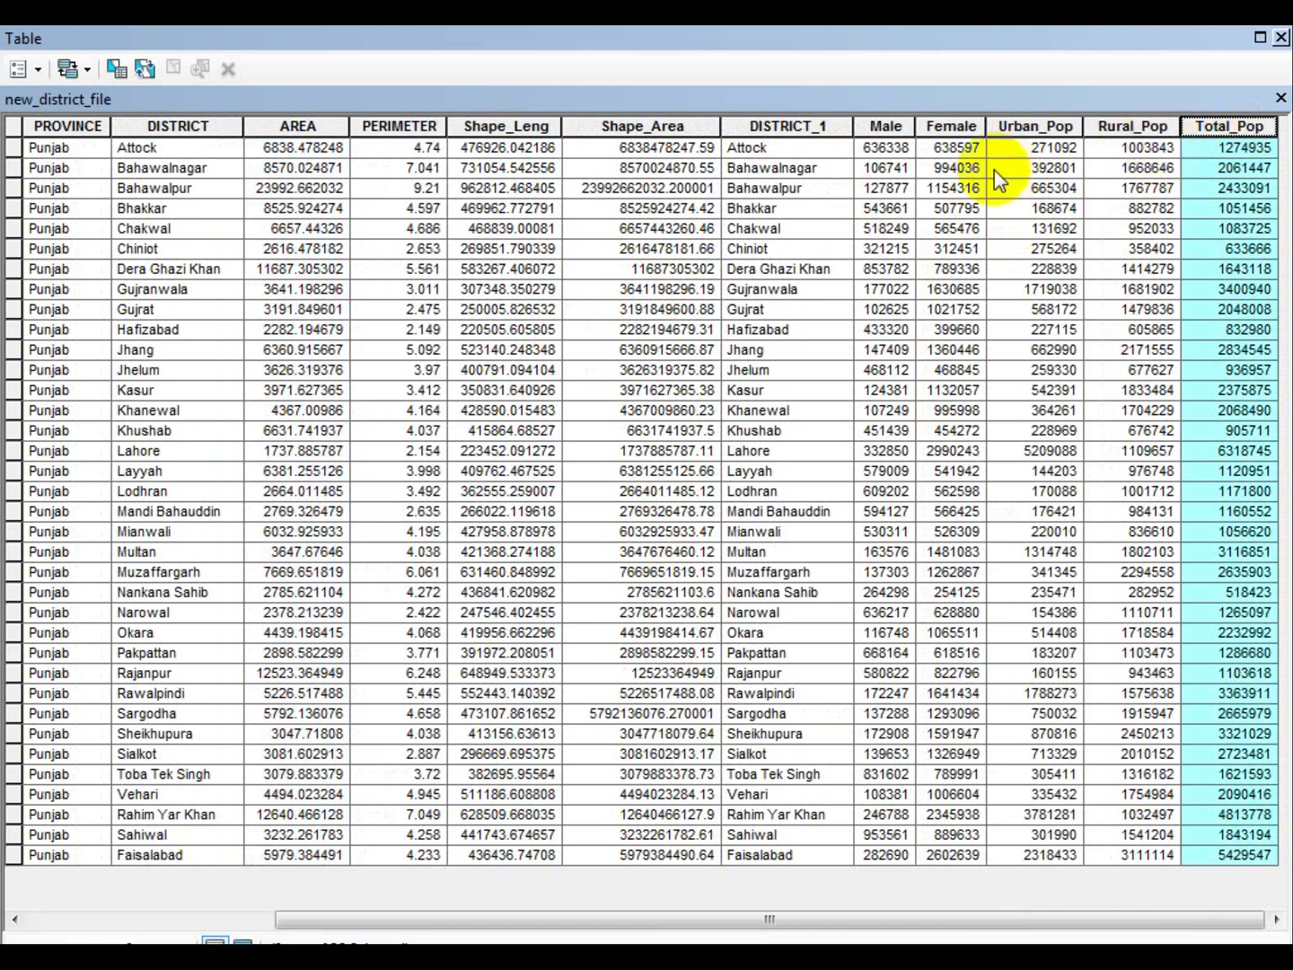
{"action": "left_click", "coordinate": [40, 76]}
{"action": "left_click", "coordinate": [46, 245]}
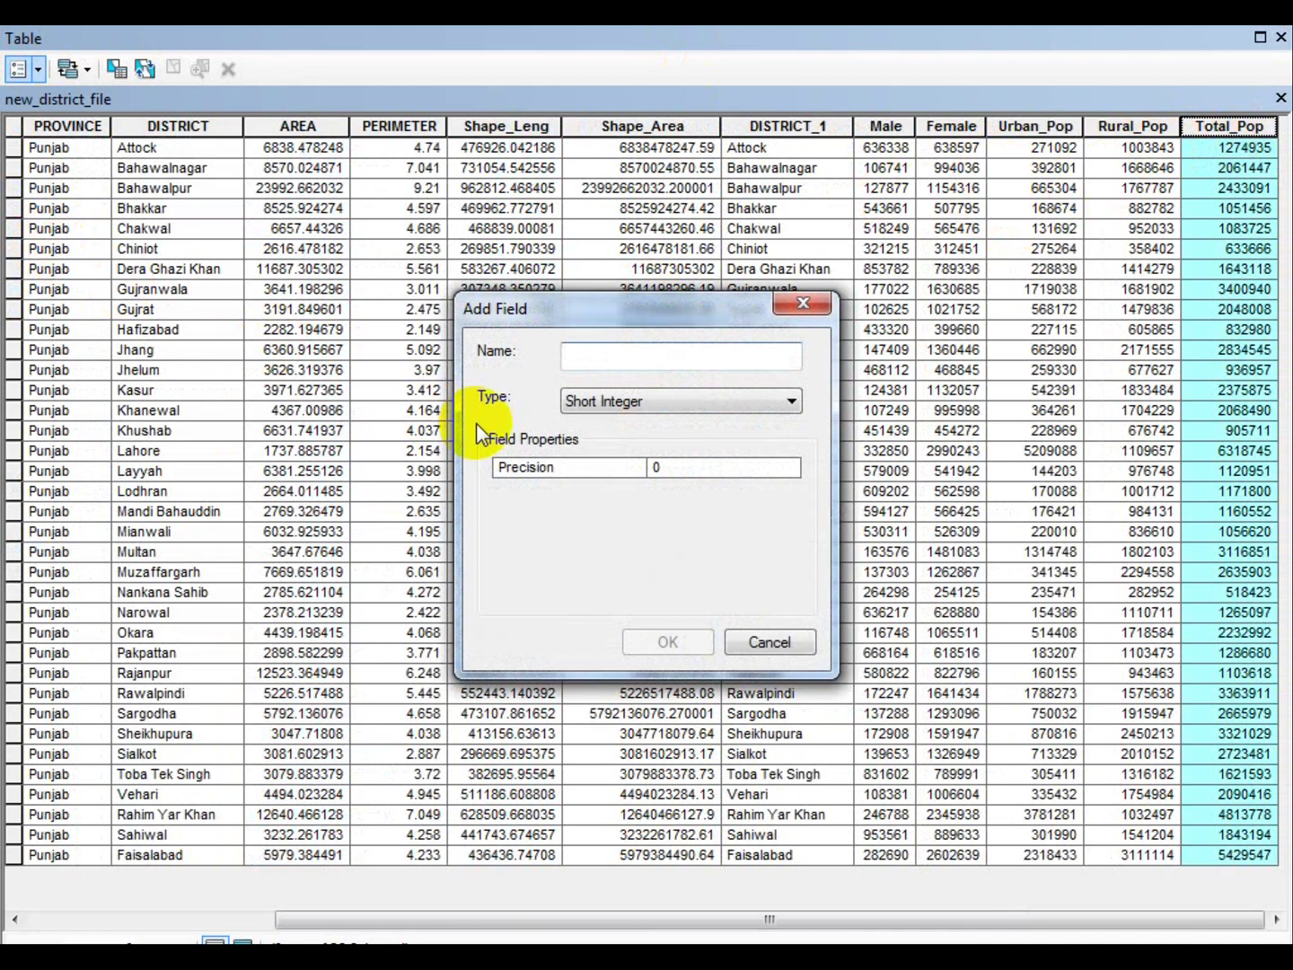
{"action": "type", "text": "Pop_Density"}
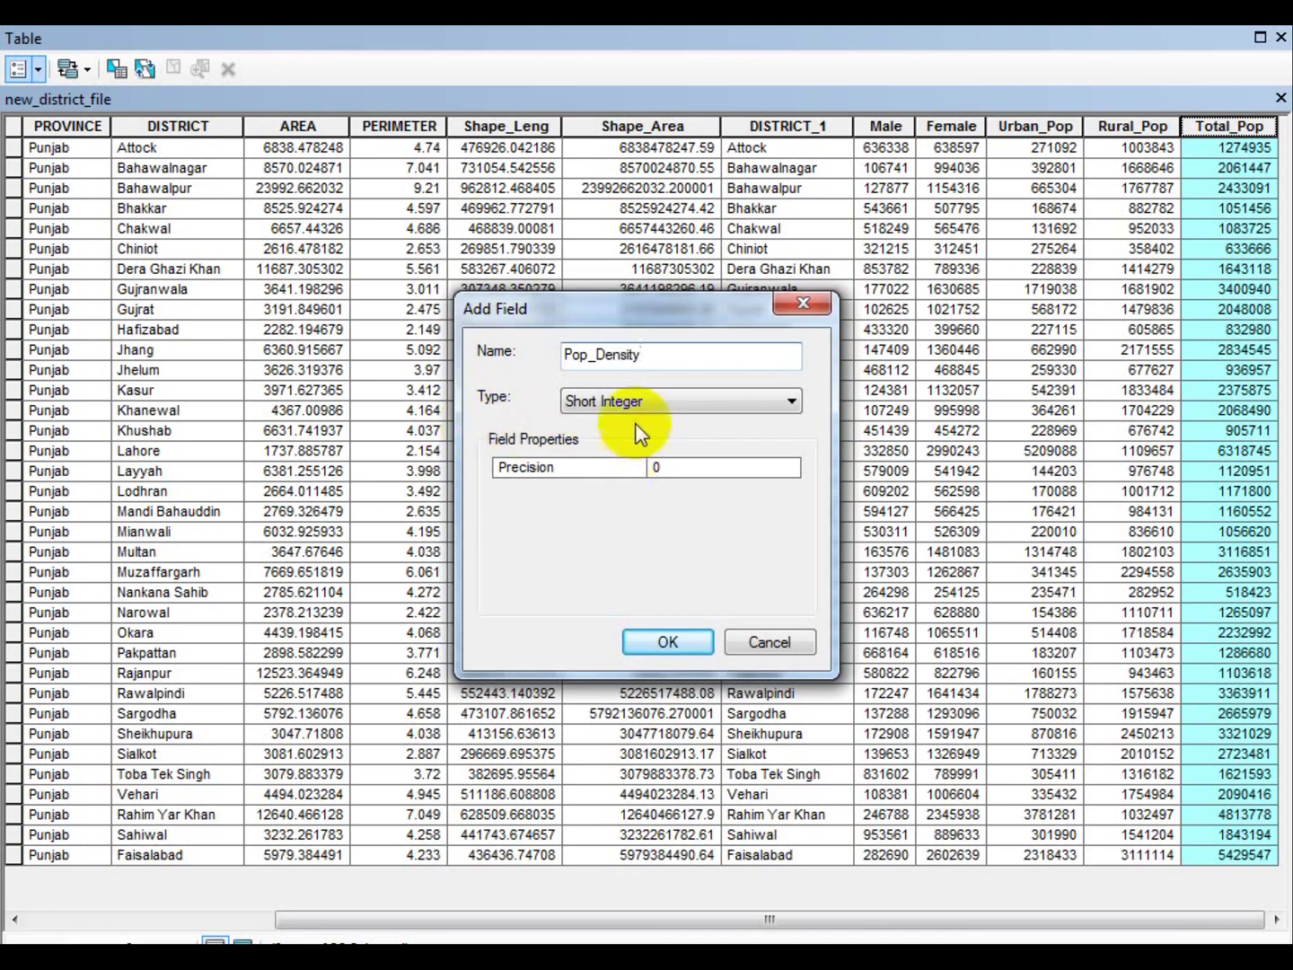
{"action": "left_click", "coordinate": [640, 400]}
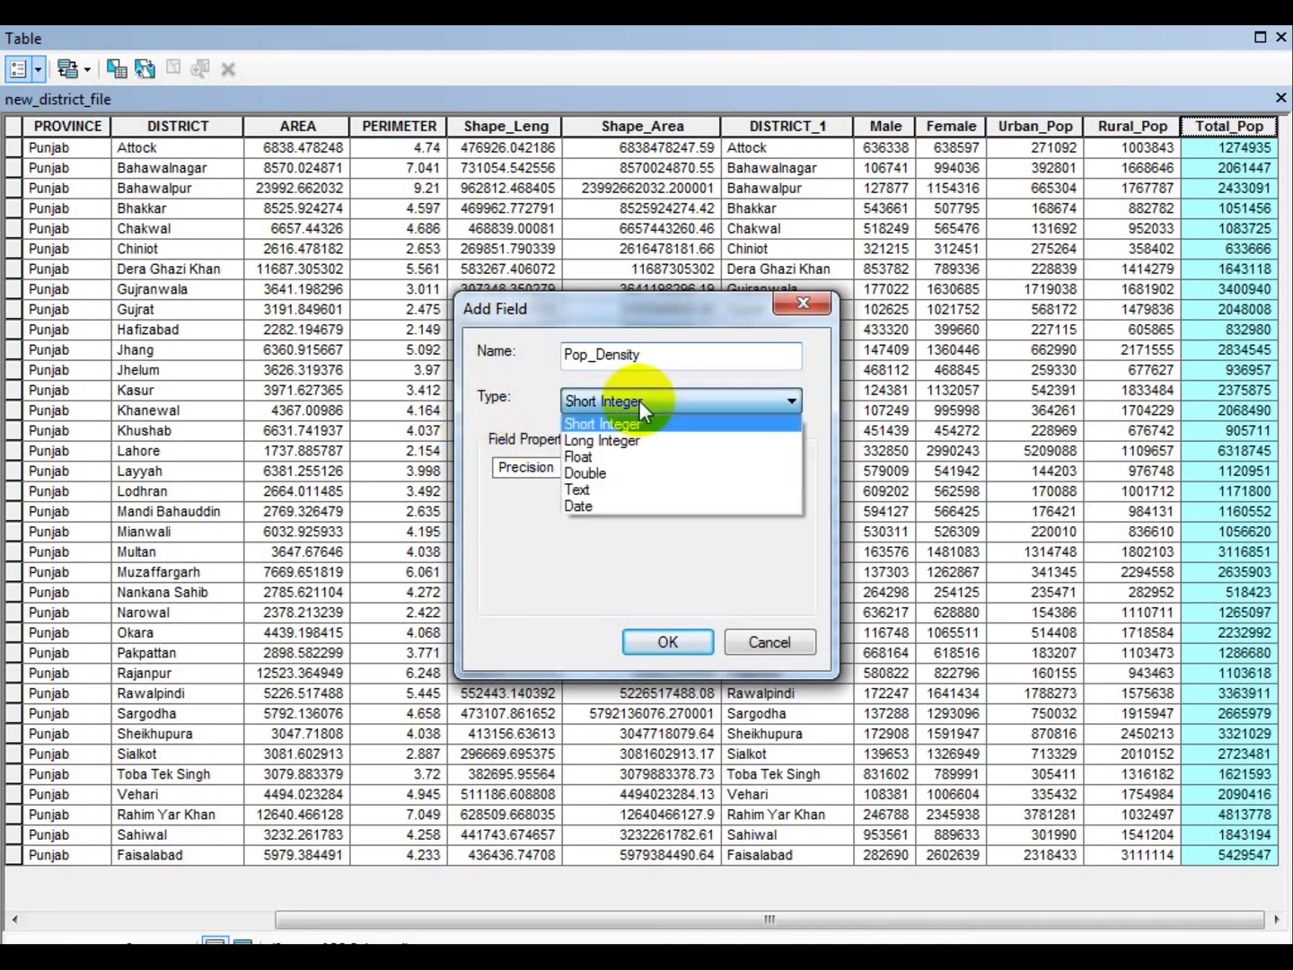
{"action": "left_click", "coordinate": [600, 457]}
{"action": "left_click", "coordinate": [660, 642]}
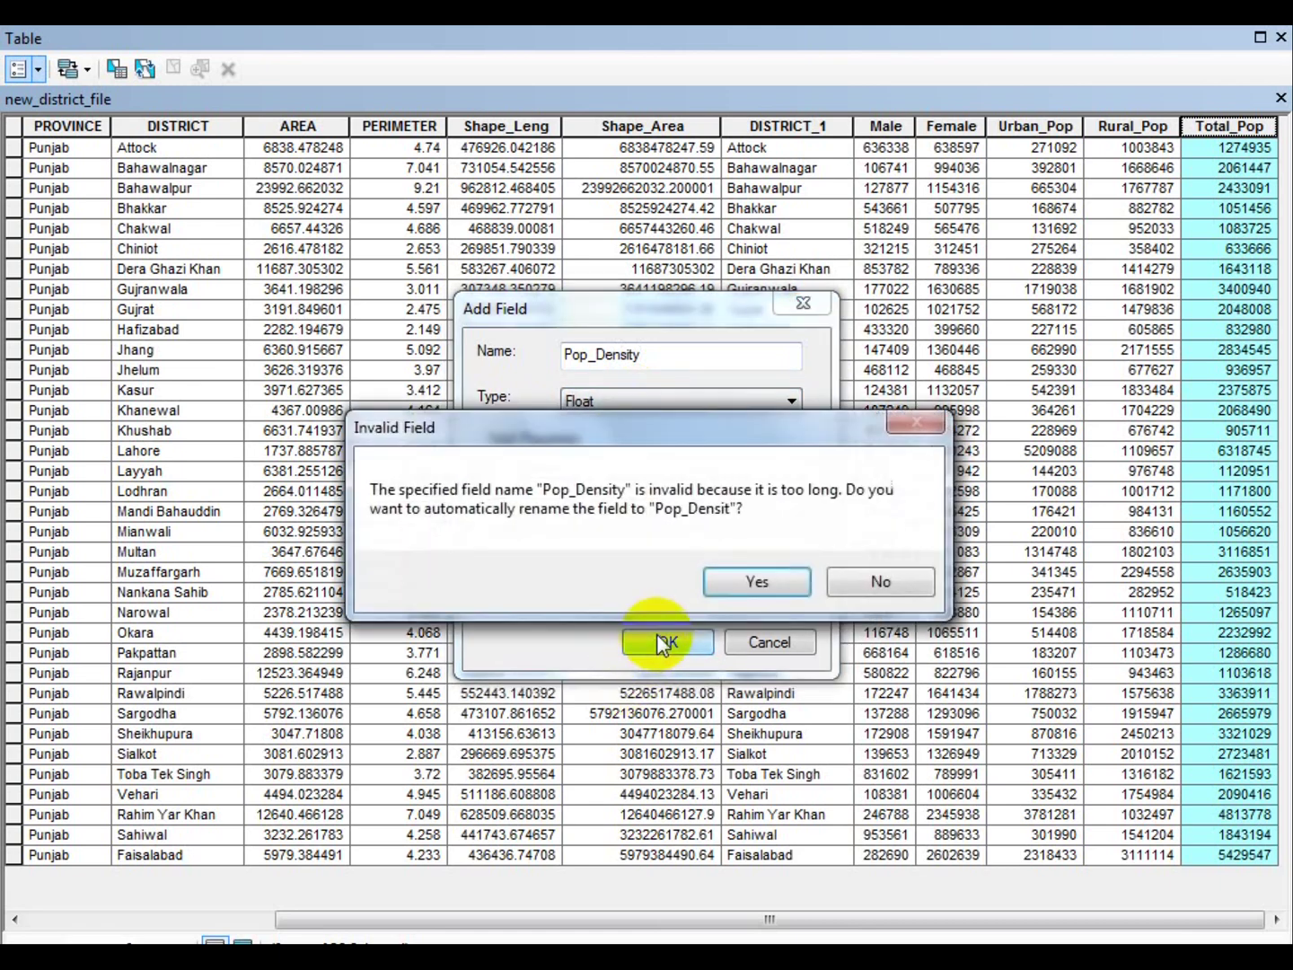
{"action": "left_click", "coordinate": [724, 576]}
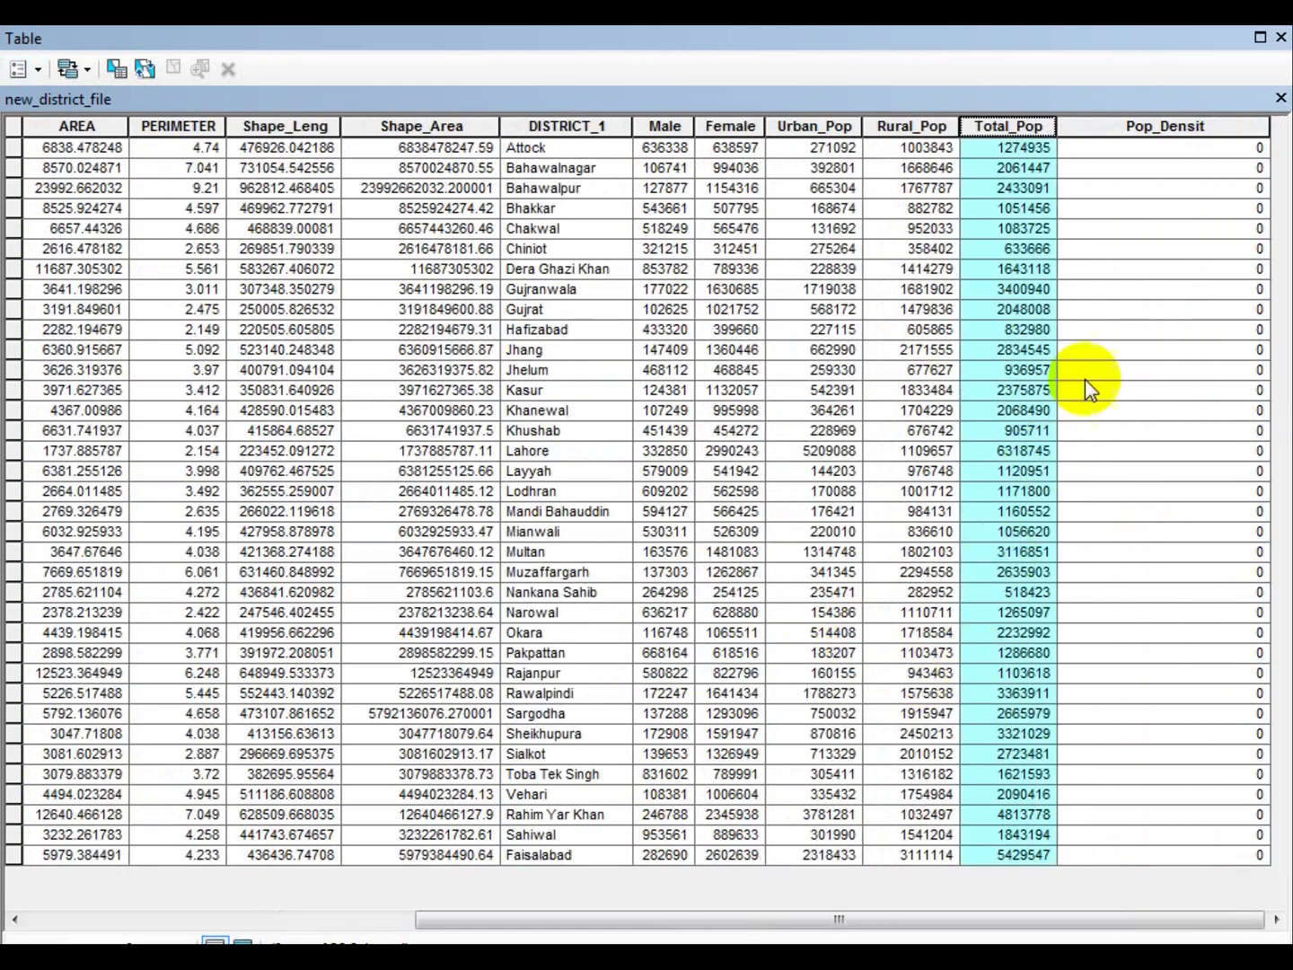
- Calculate the Pop_Densit field with the expression [Total_Pop] / [AREA] in the Field Calculator
{"action": "left_click", "coordinate": [1120, 127]}
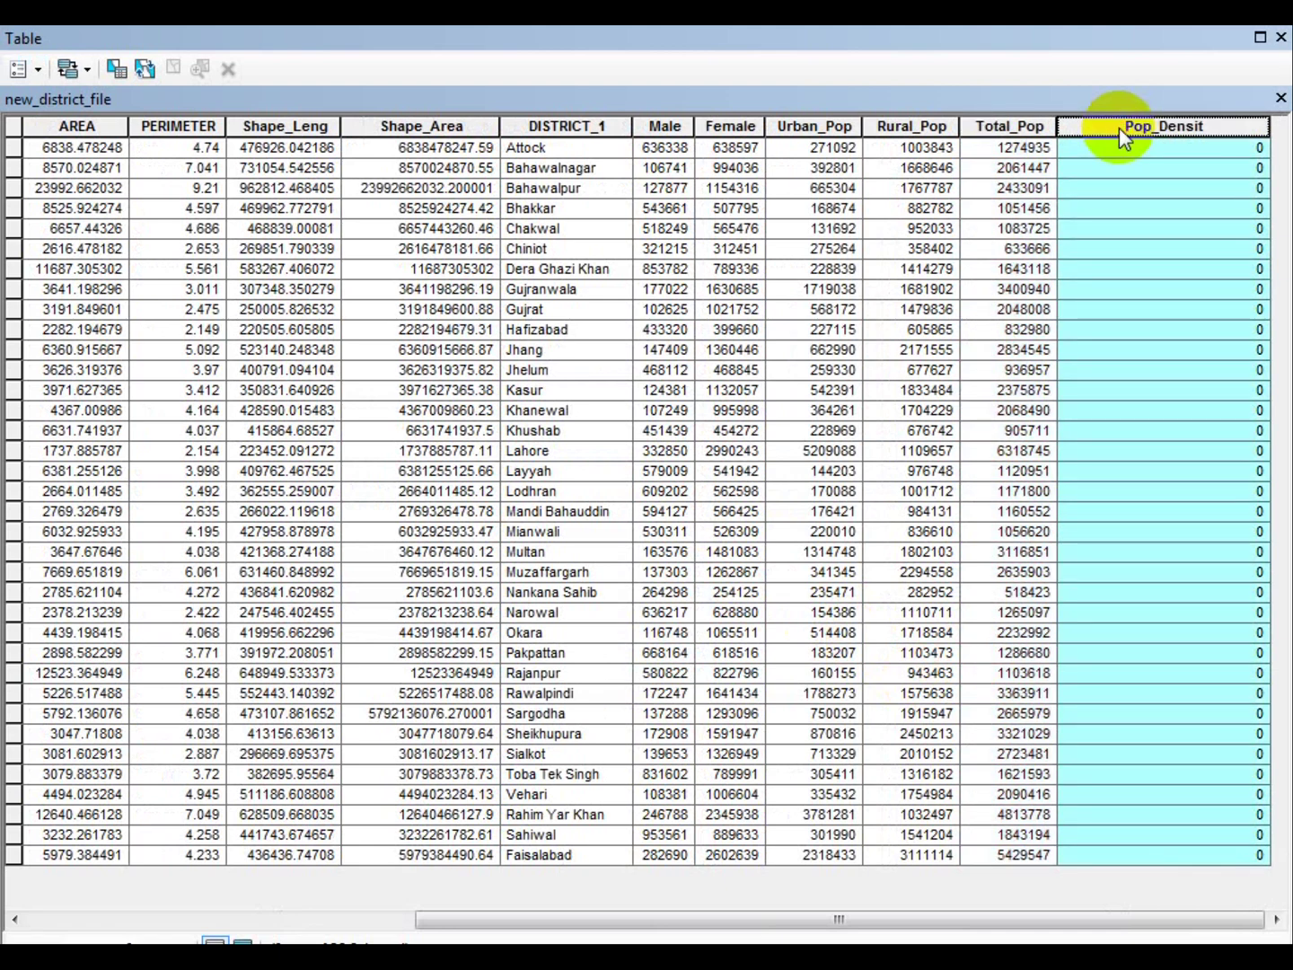
{"action": "right_click", "coordinate": [1120, 128]}
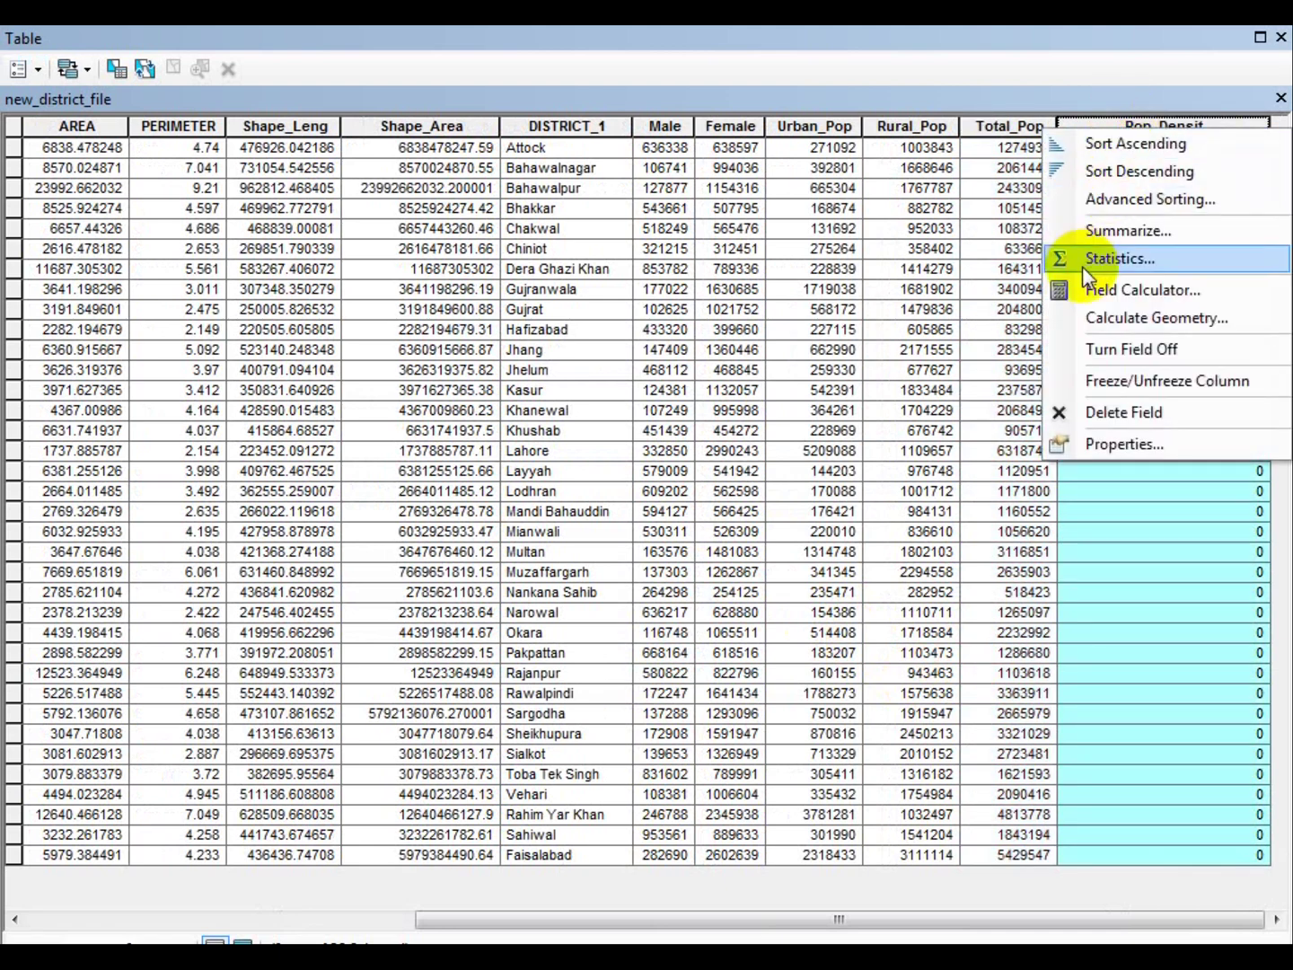
{"action": "left_click", "coordinate": [1091, 288]}
{"action": "left_click", "coordinate": [589, 538]}
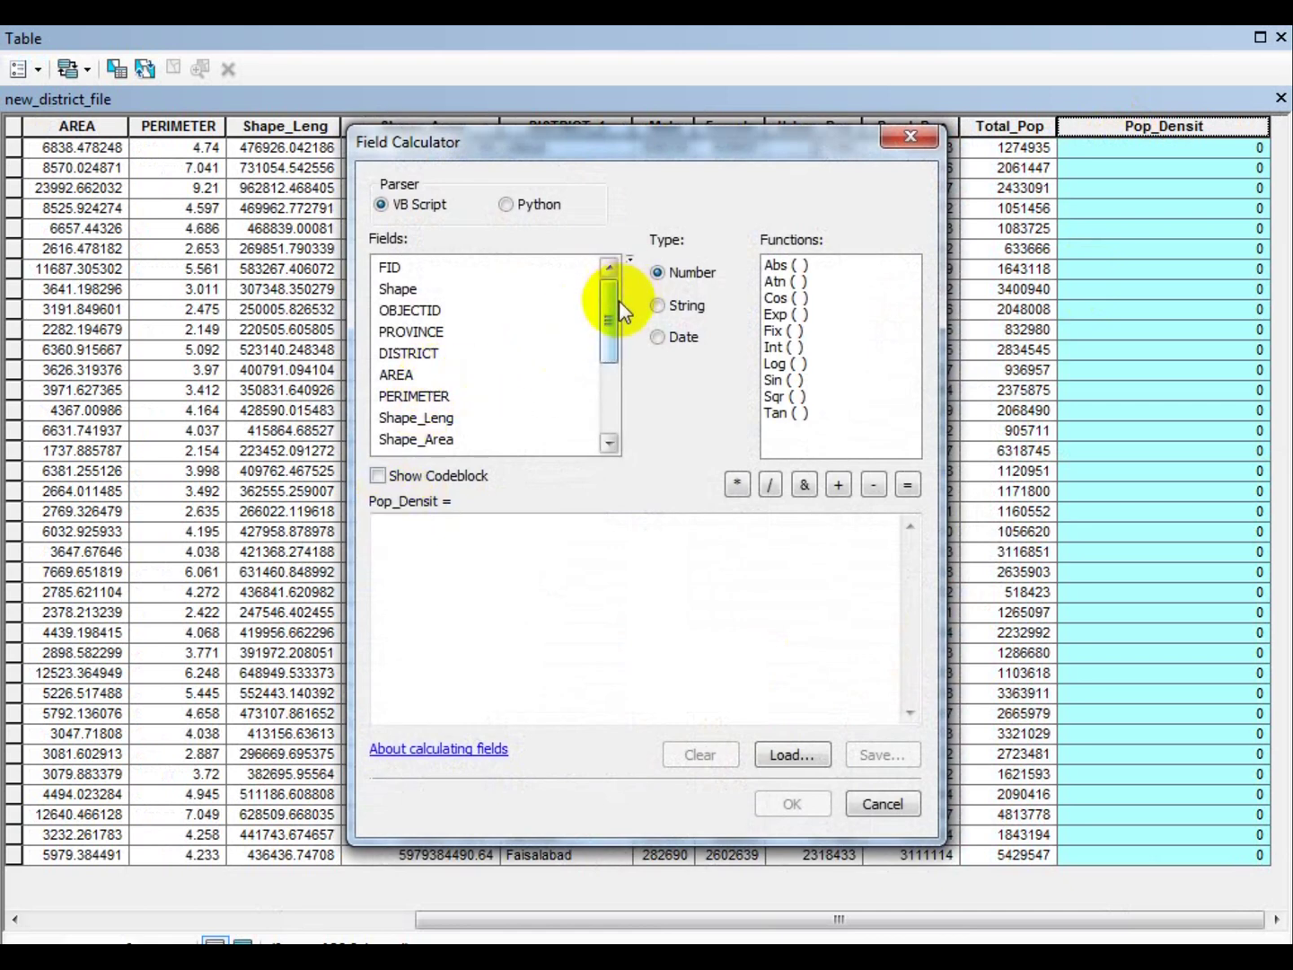
{"action": "left_click_drag", "start_coordinate": [616, 302], "coordinate": [599, 363]}
{"action": "double_click", "coordinate": [428, 418]}
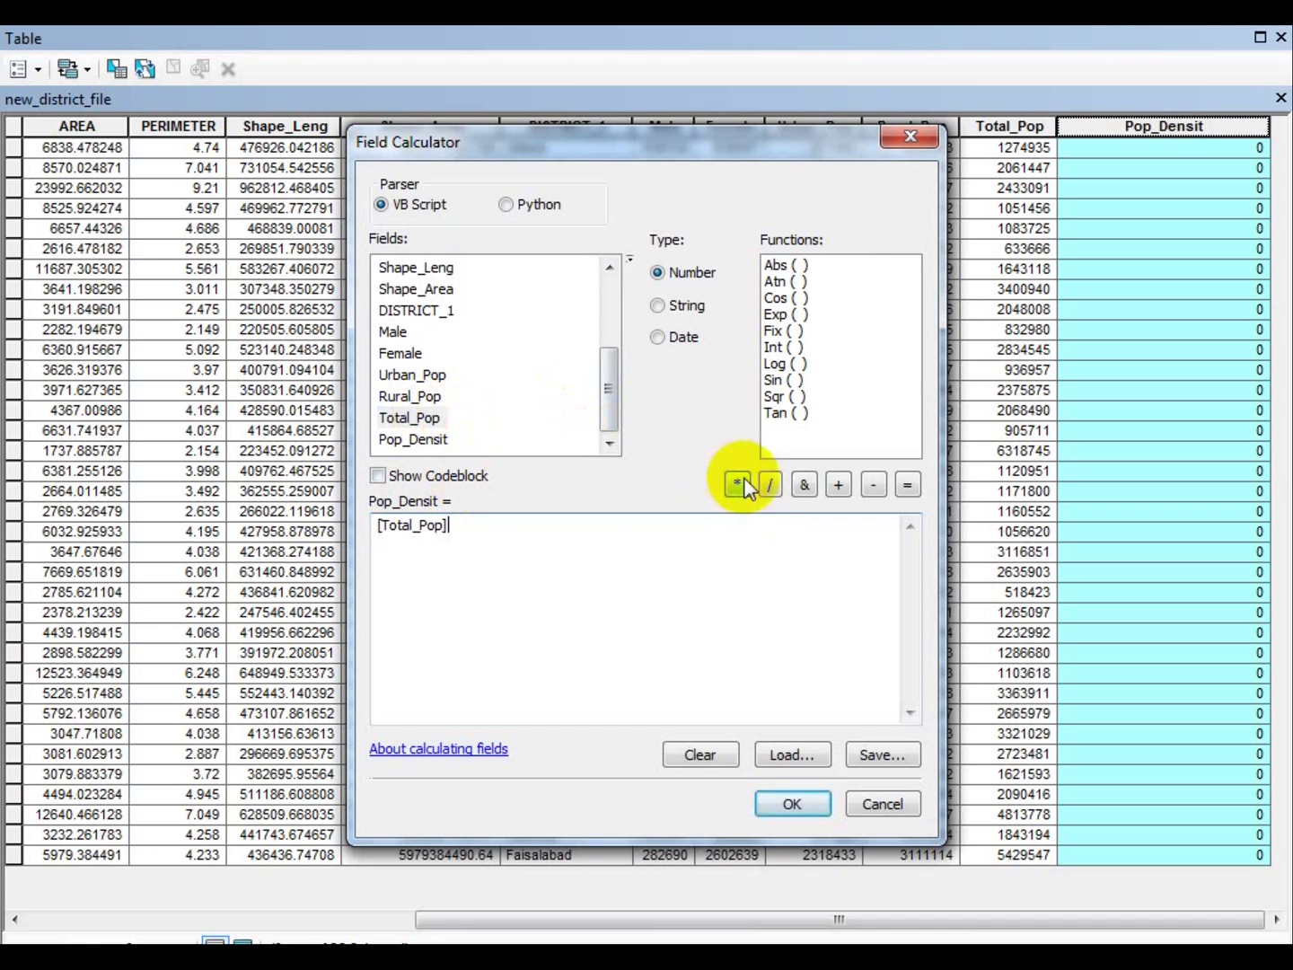
{"action": "left_click", "coordinate": [771, 485]}
{"action": "left_click_drag", "start_coordinate": [609, 411], "coordinate": [615, 373]}
{"action": "double_click", "coordinate": [398, 311]}
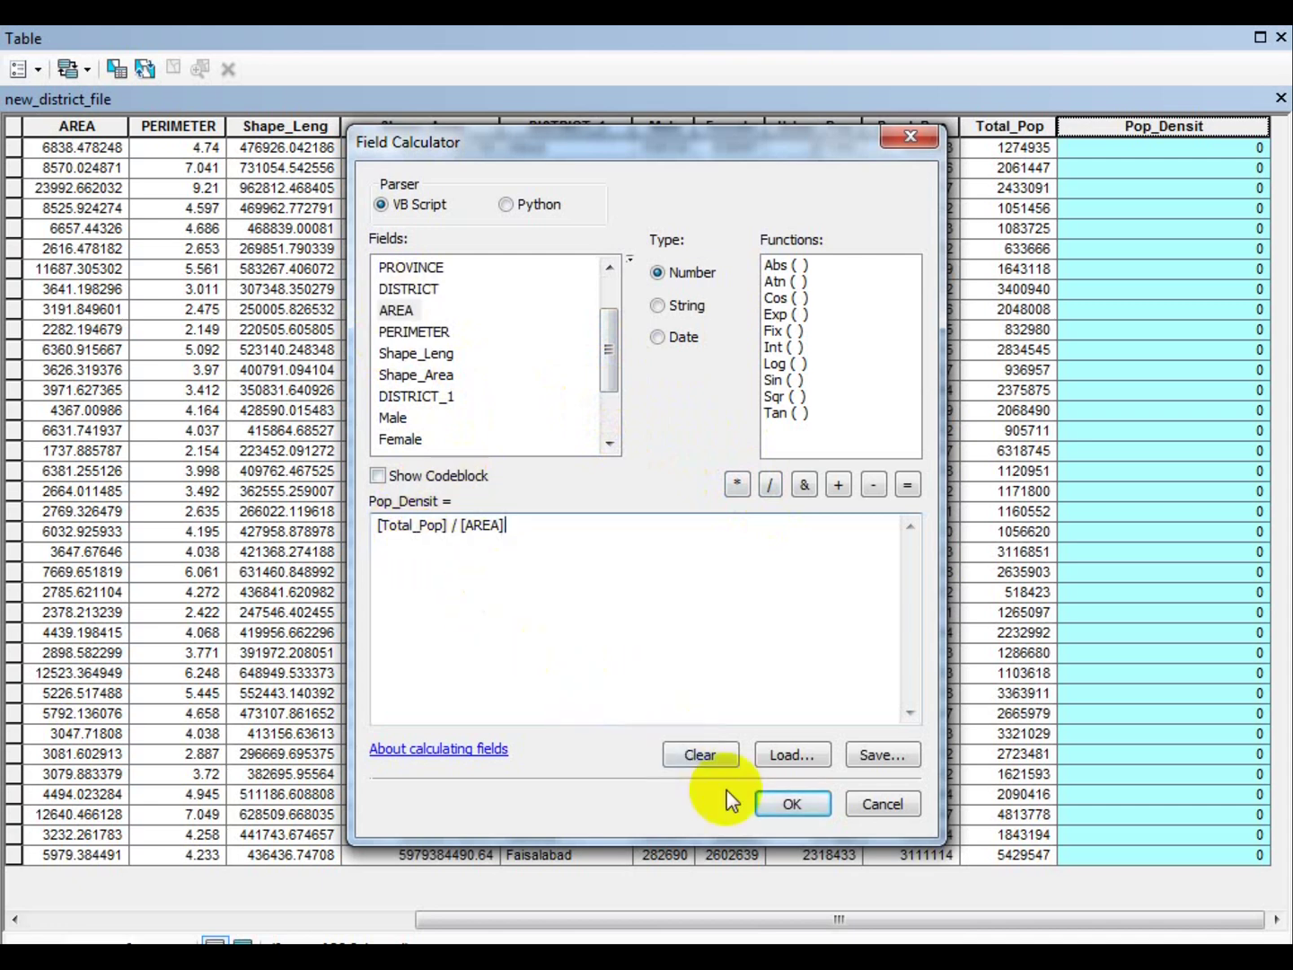
{"action": "left_click", "coordinate": [790, 805]}
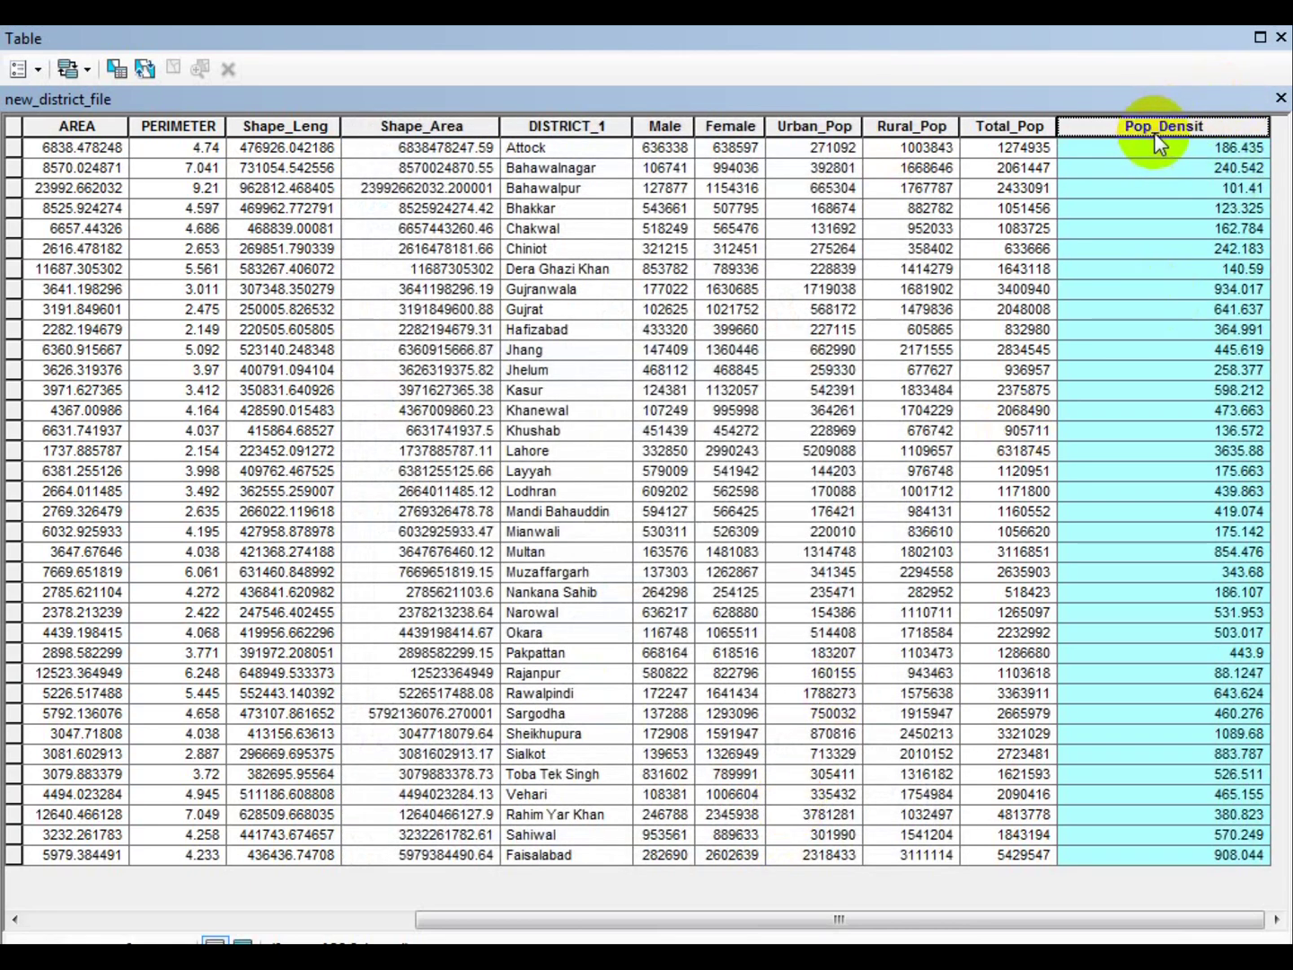
- Sort the table ascending by Pop_Densit, check the districts with the lowest and highest density, and close the table
{"action": "right_click", "coordinate": [1155, 137]}
{"action": "left_click", "coordinate": [1149, 151]}
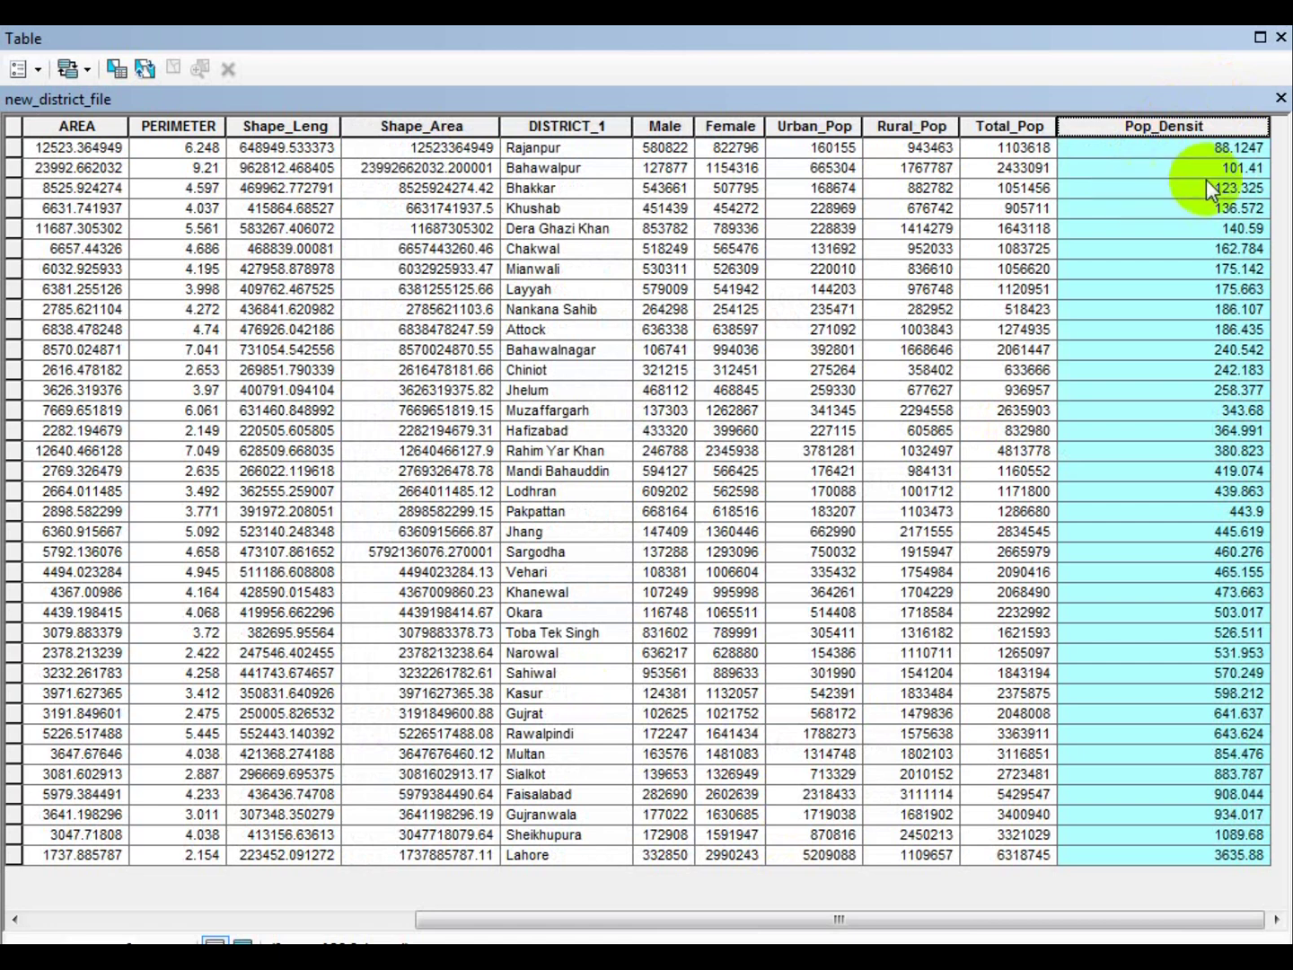
{"action": "left_click", "coordinate": [1211, 150]}
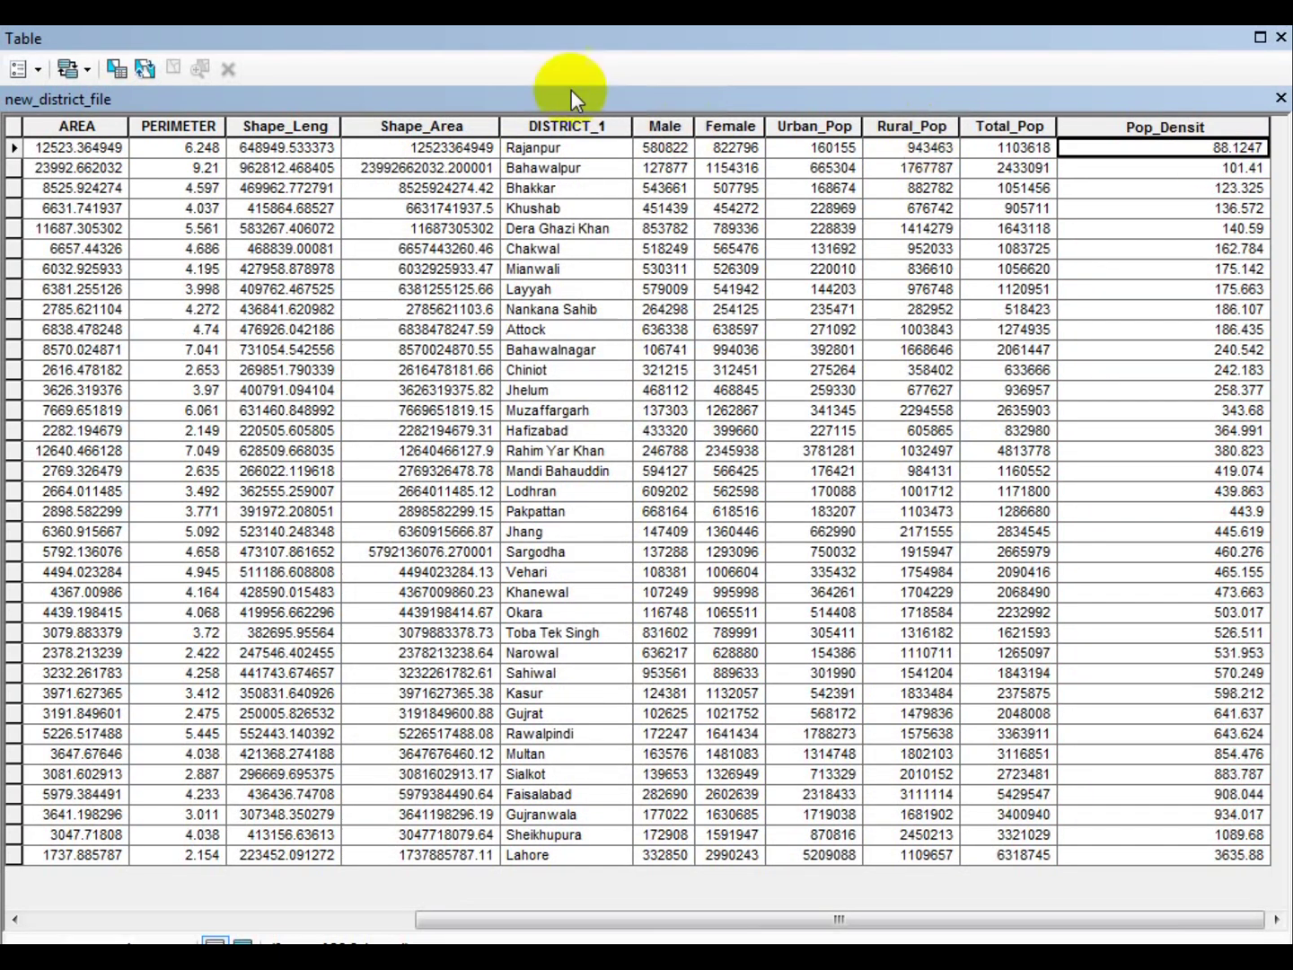
{"action": "left_click", "coordinate": [522, 149]}
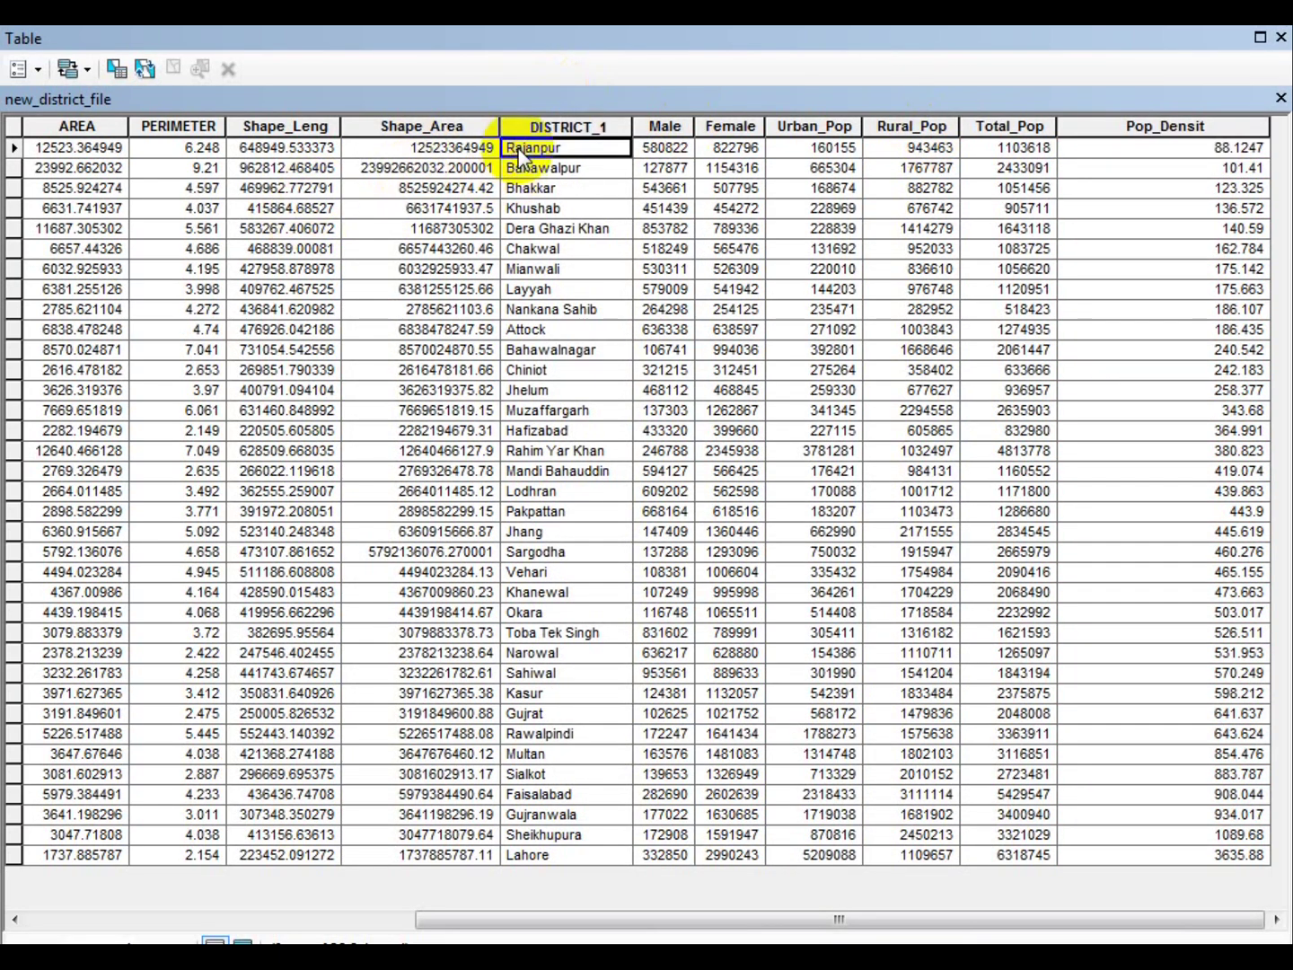
{"action": "left_click", "coordinate": [1231, 858]}
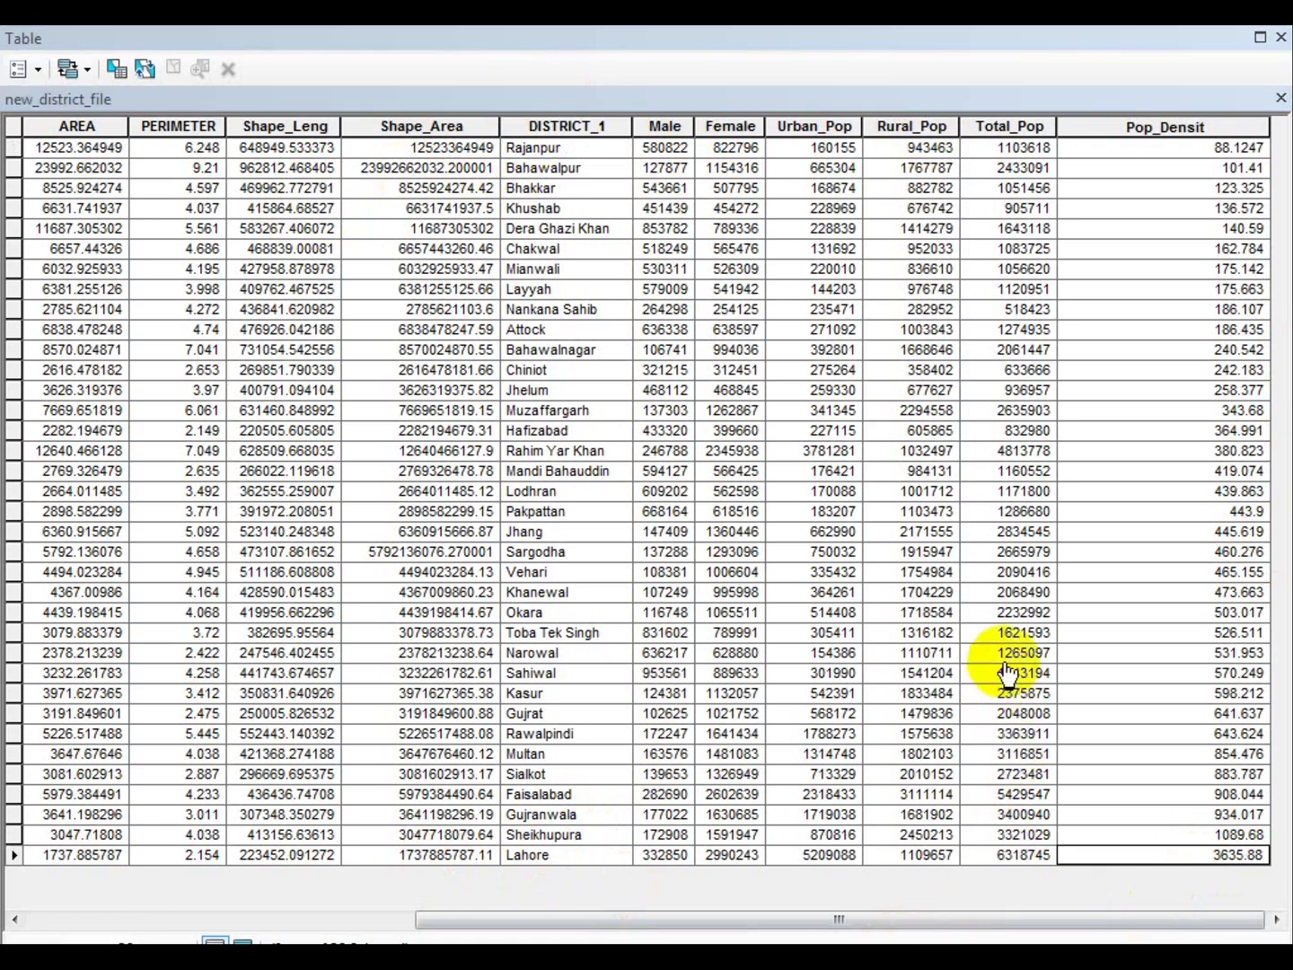
{"action": "left_click", "coordinate": [1281, 38]}
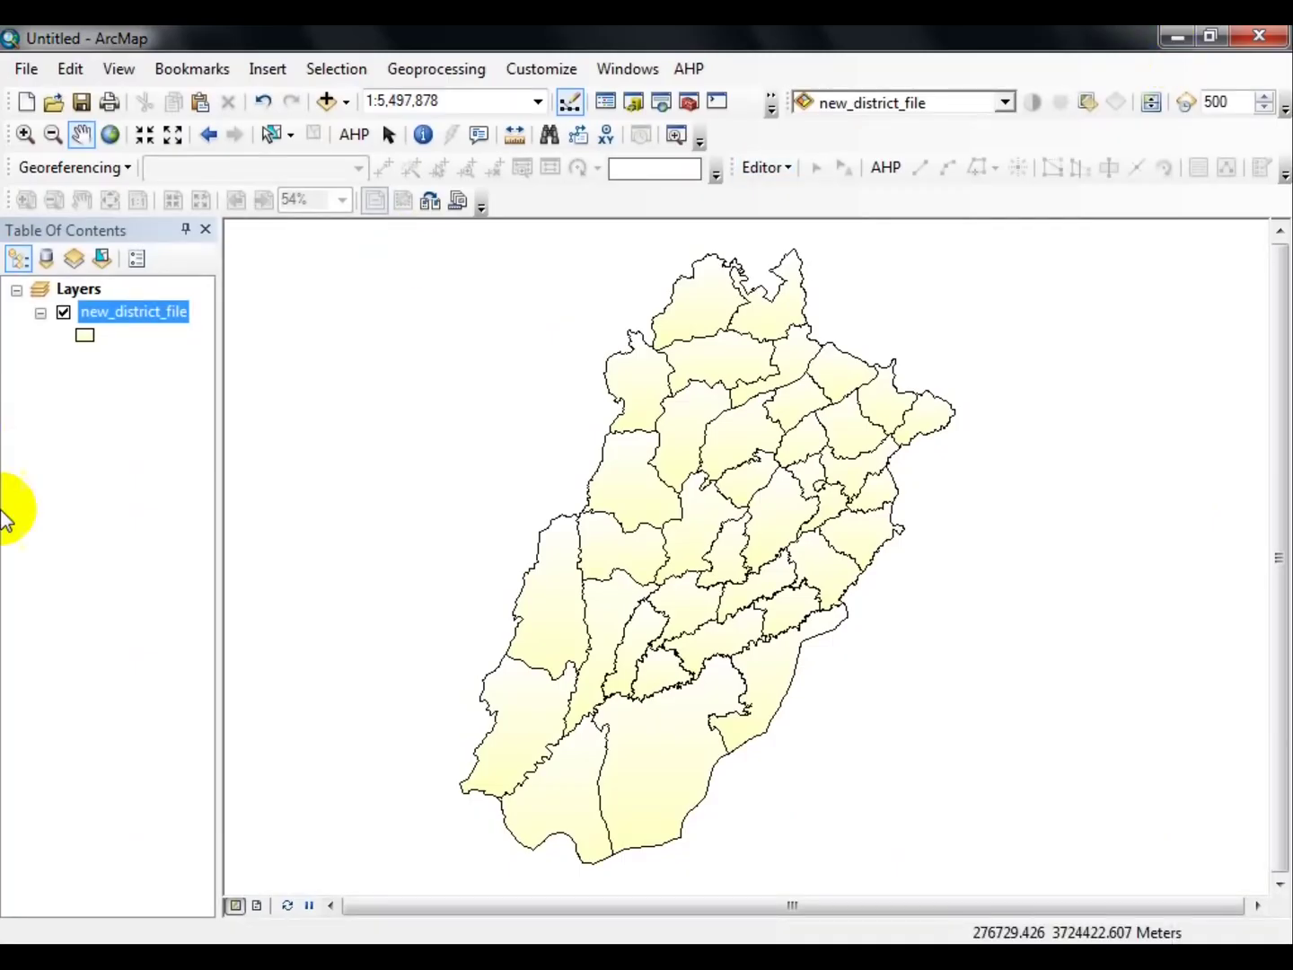
- Set the new_district_file layer's symbology to graduated colors with Pop_Densit as the value field
{"action": "left_click", "coordinate": [122, 314]}
{"action": "right_click", "coordinate": [121, 313]}
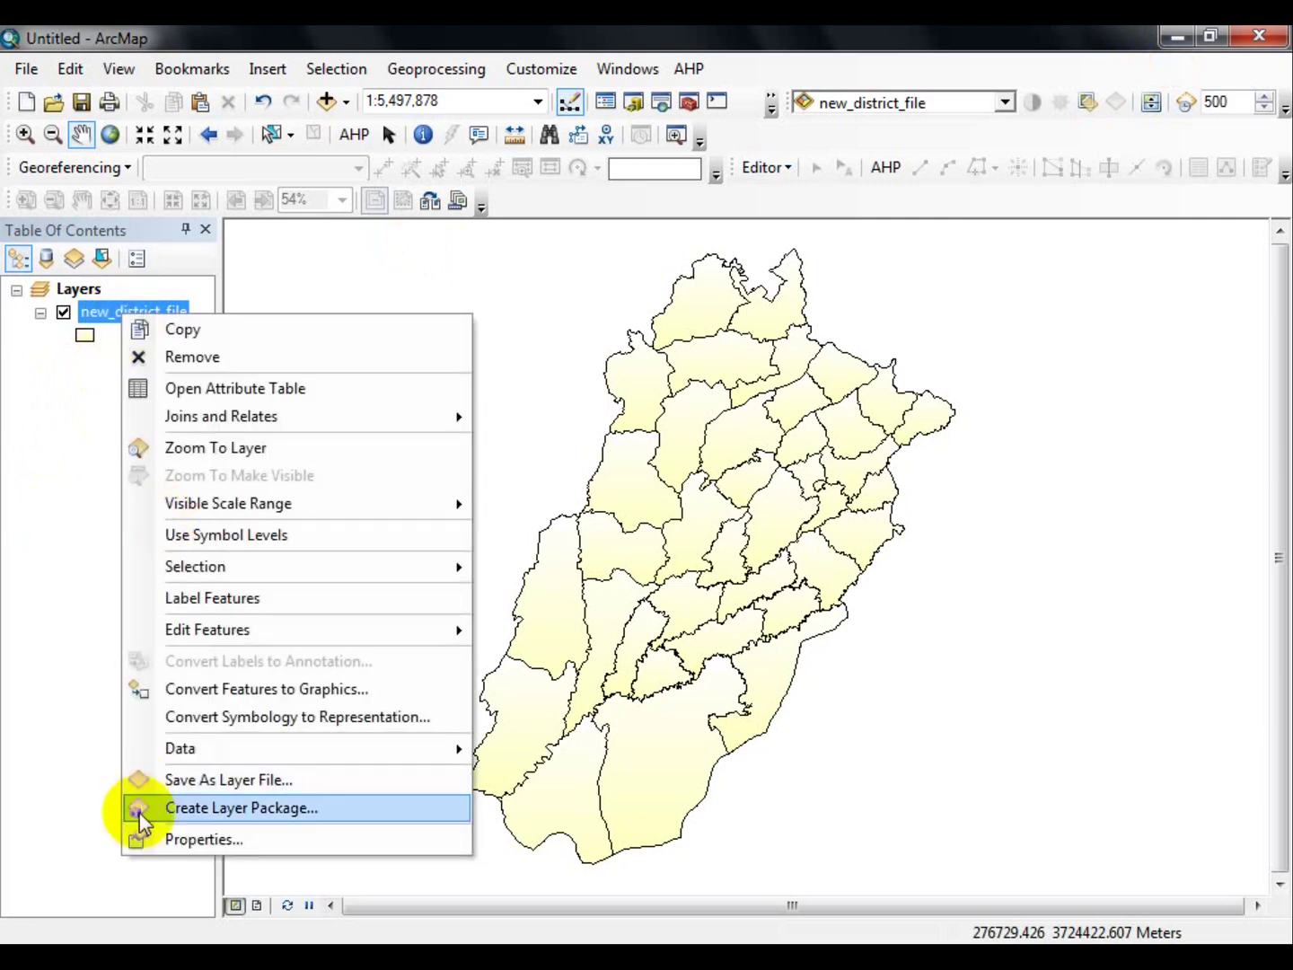
{"action": "left_click", "coordinate": [171, 838]}
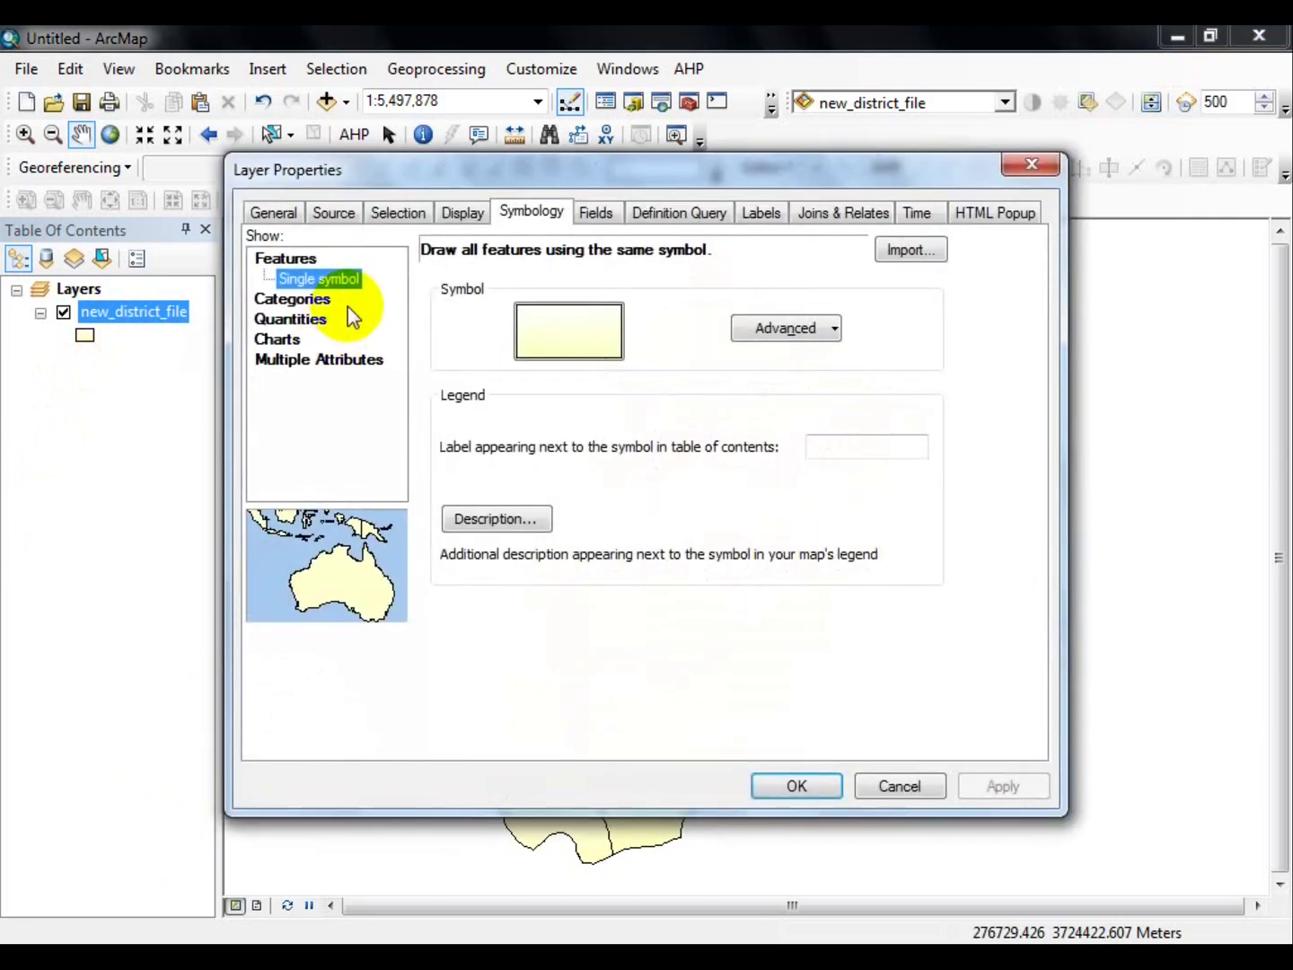
{"action": "left_click", "coordinate": [286, 321]}
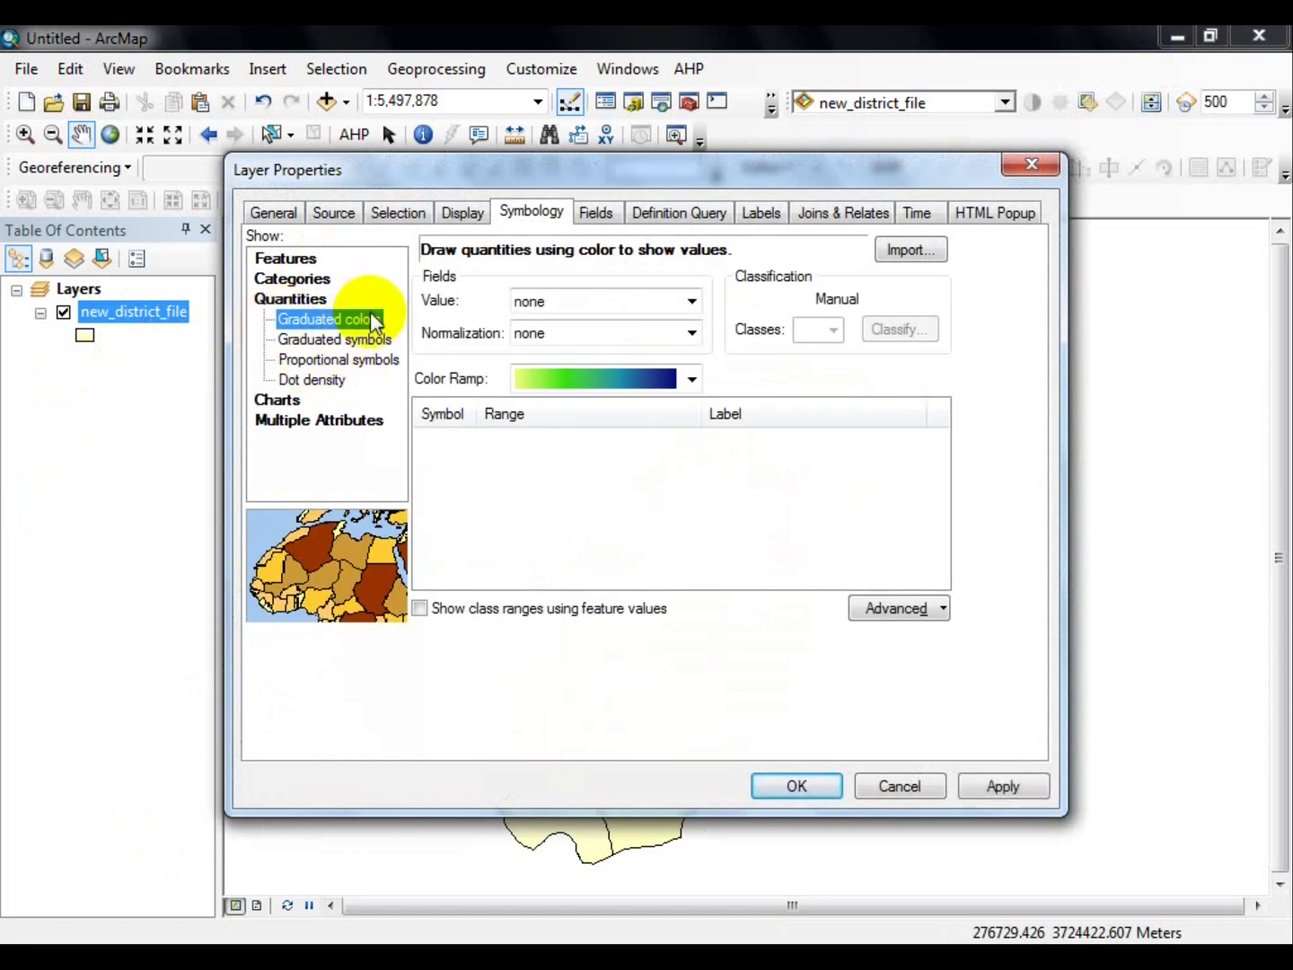
{"action": "left_click", "coordinate": [557, 300]}
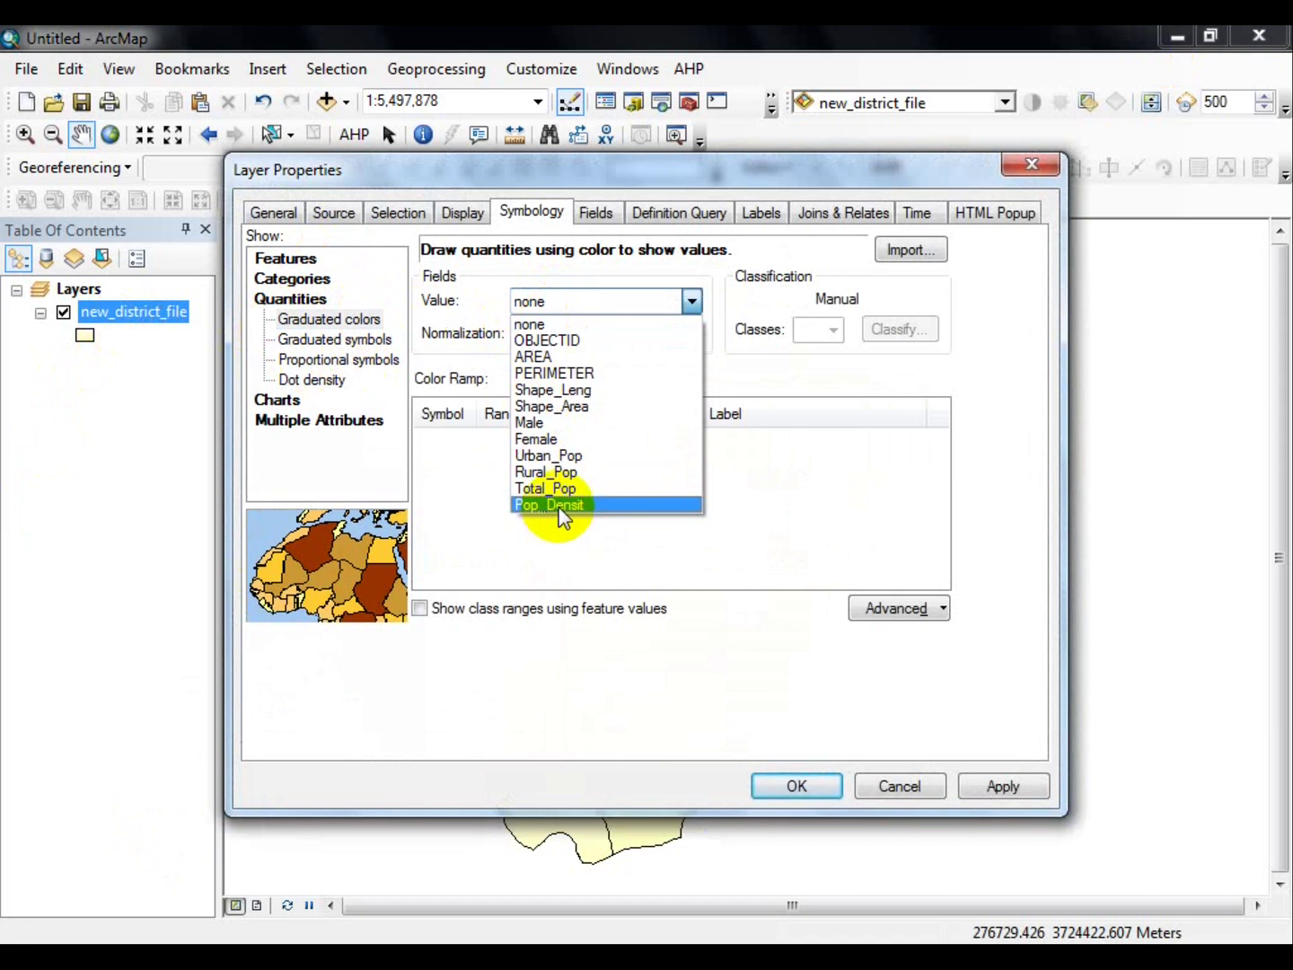
{"action": "left_click", "coordinate": [559, 507]}
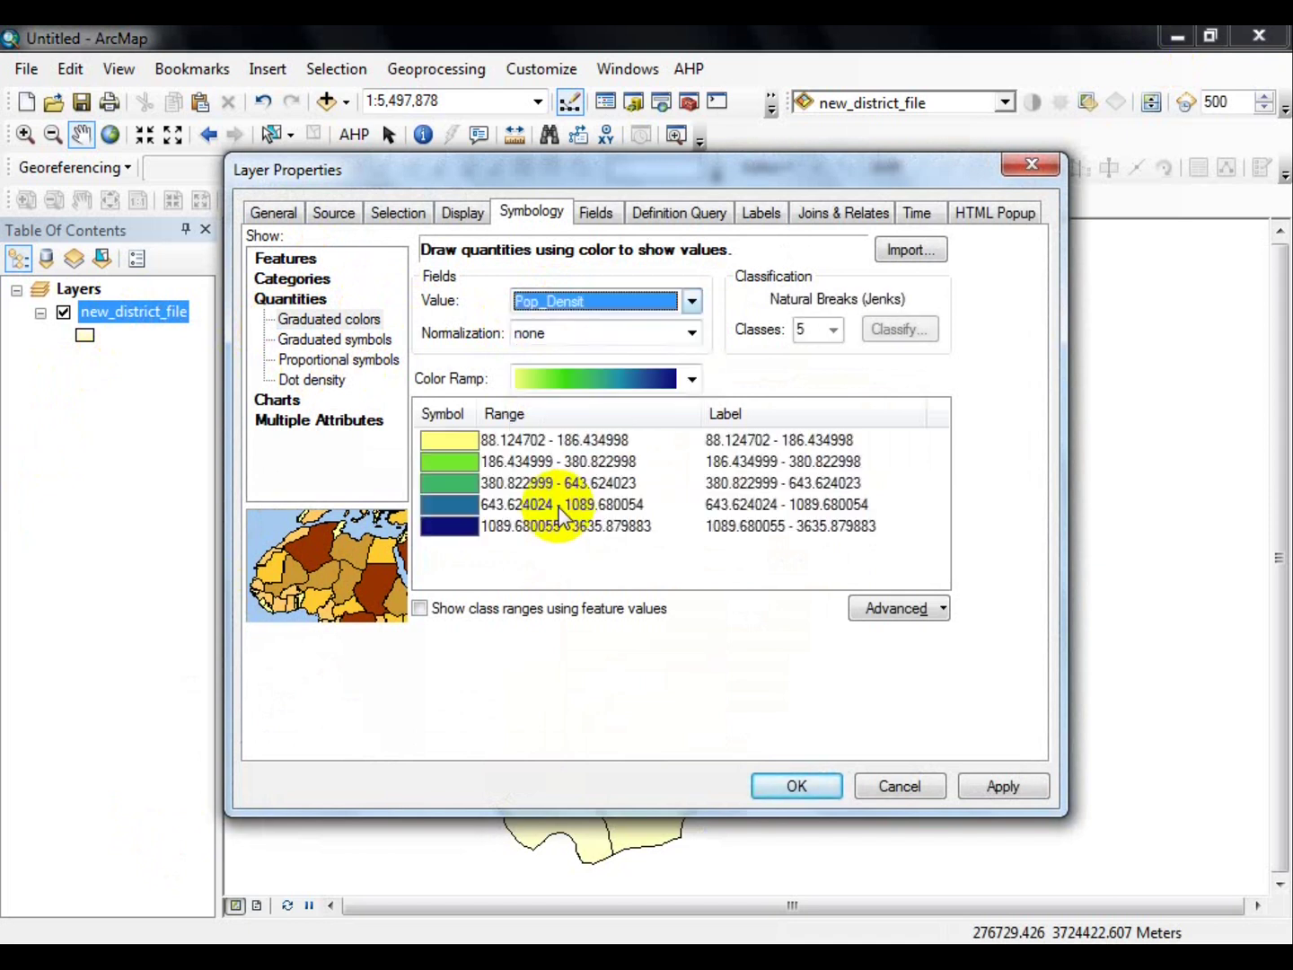
- Set the classification to 6 classes and review its methods and break values, keeping Natural Breaks (Jenks)
{"action": "left_click", "coordinate": [836, 335]}
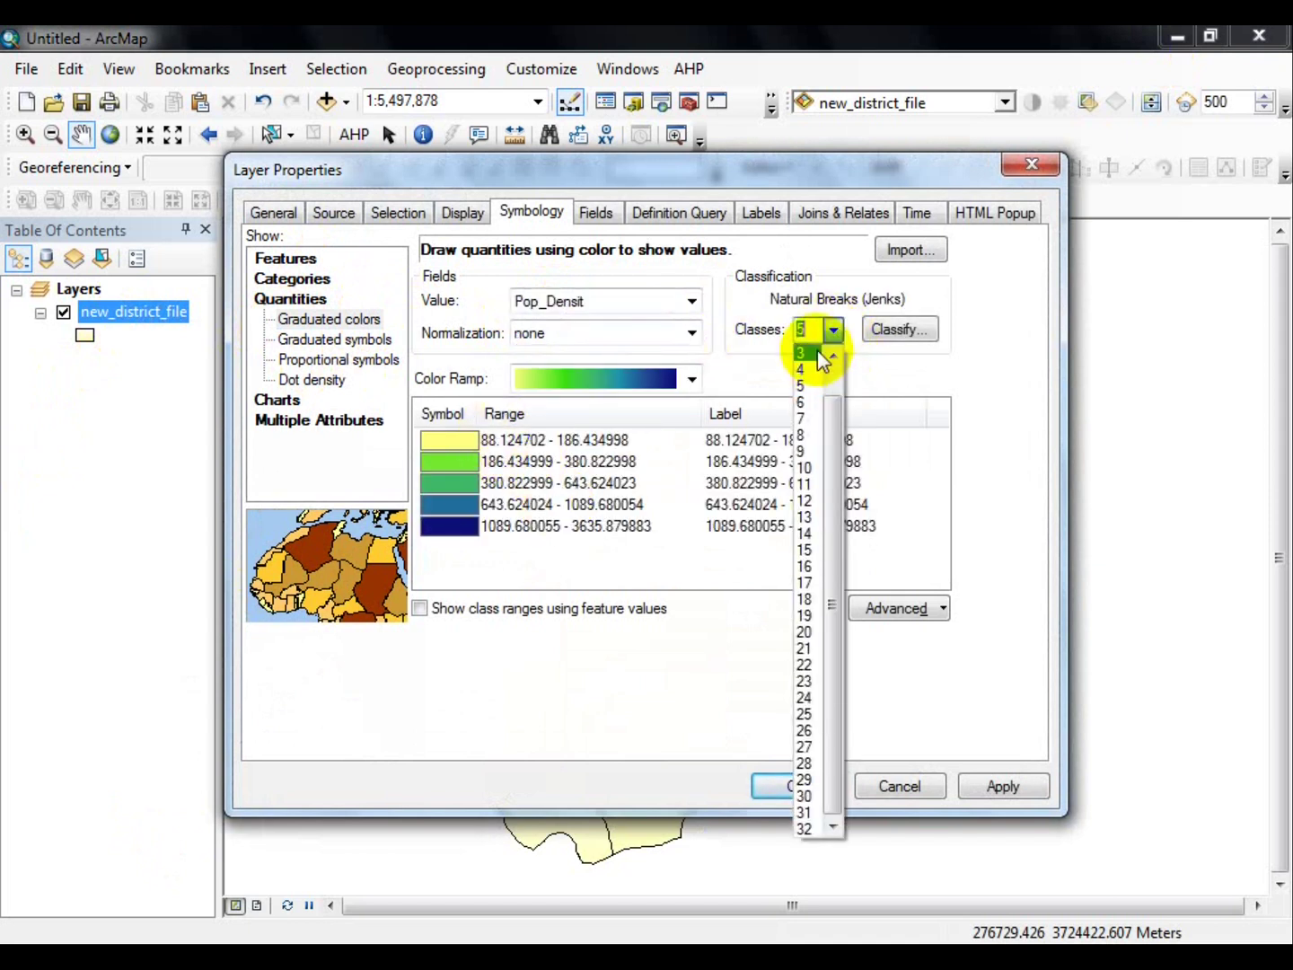
{"action": "left_click", "coordinate": [811, 404]}
{"action": "left_click", "coordinate": [876, 328]}
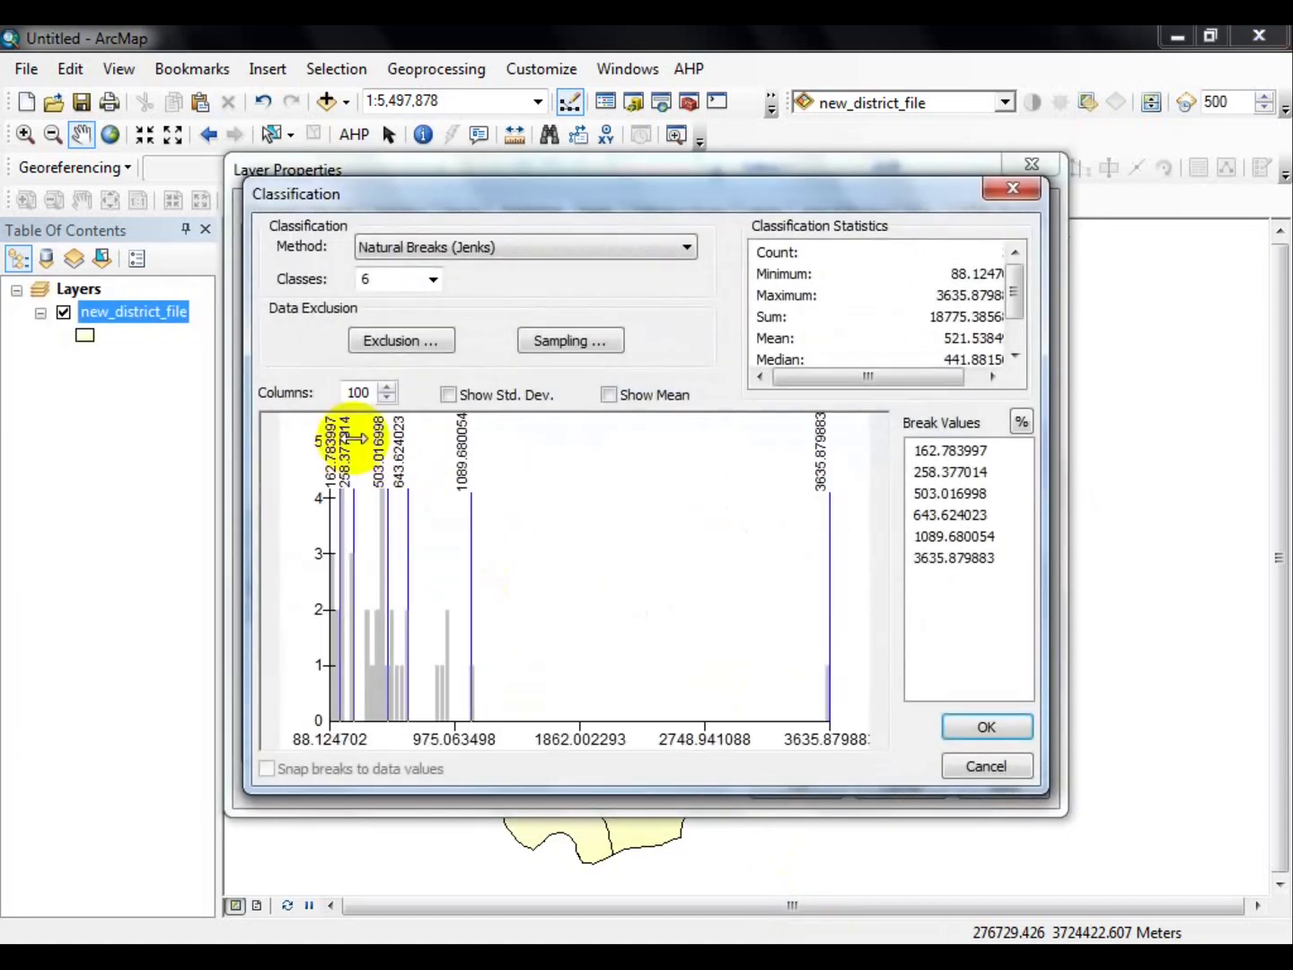
{"action": "left_click", "coordinate": [509, 246]}
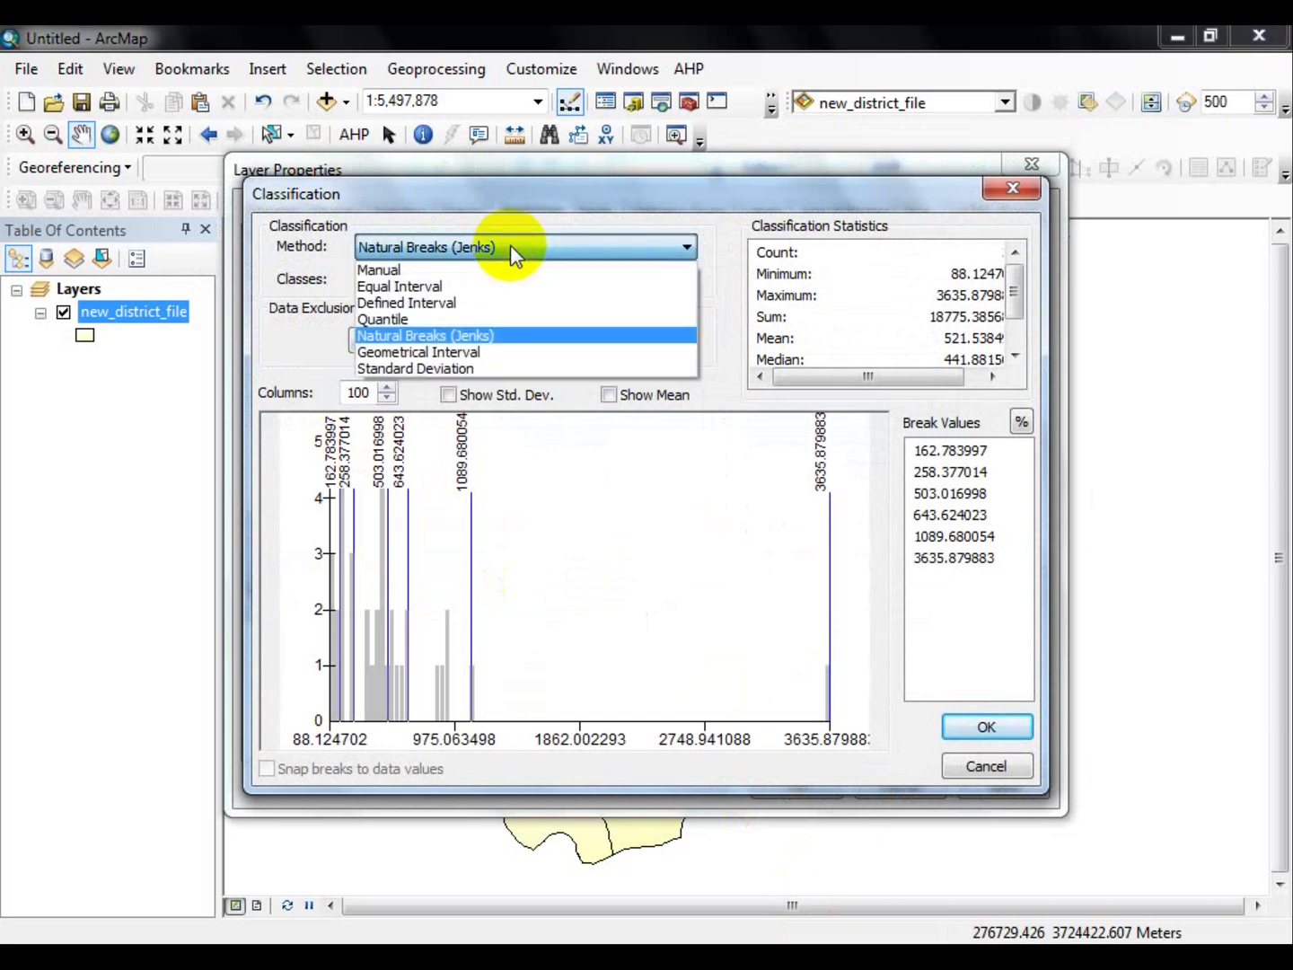
{"action": "left_click", "coordinate": [510, 244]}
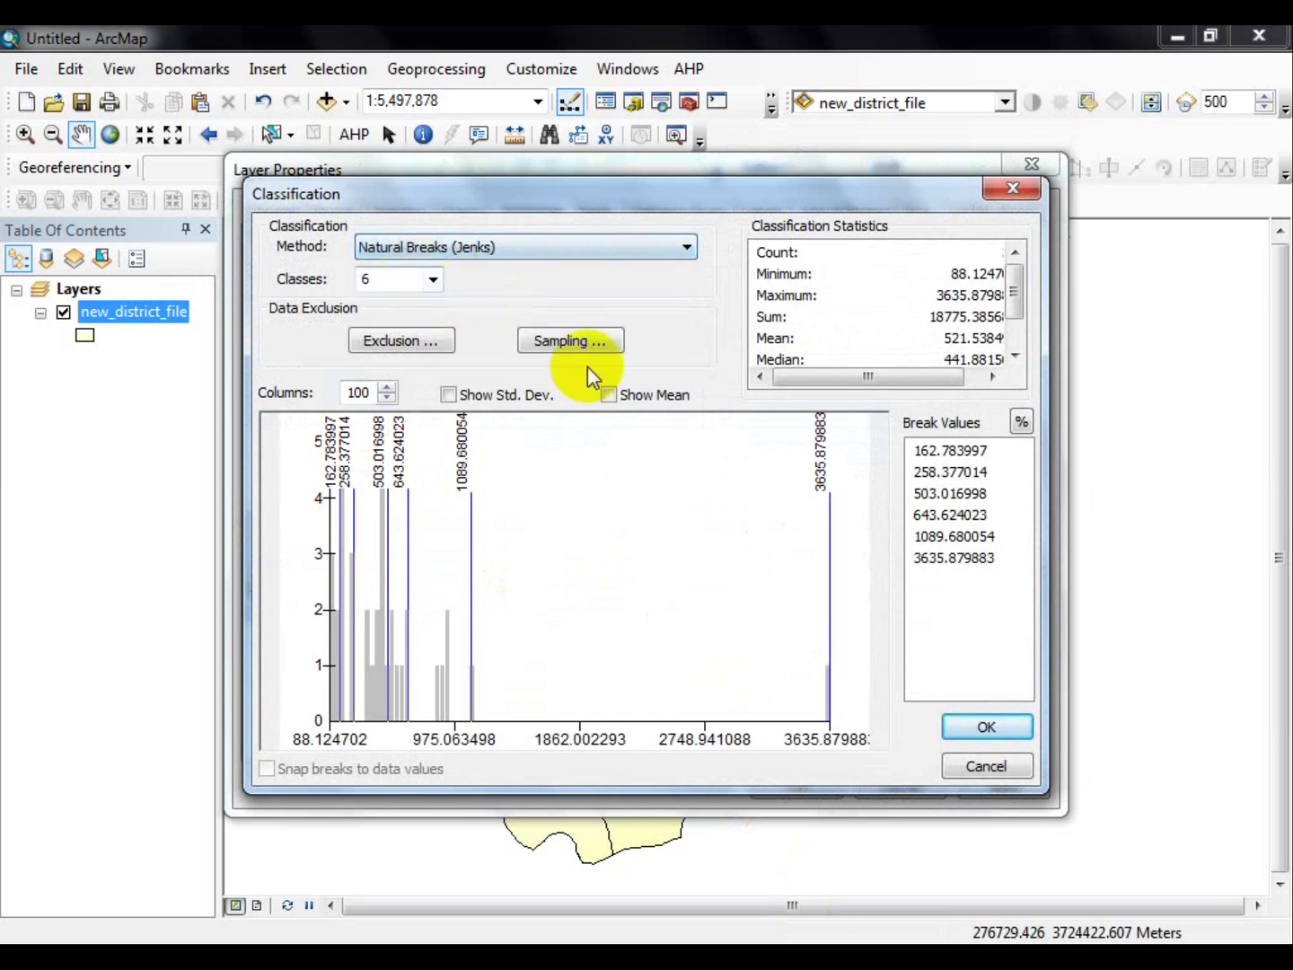
{"action": "left_click", "coordinate": [990, 752]}
{"action": "right_click", "coordinate": [758, 418]}
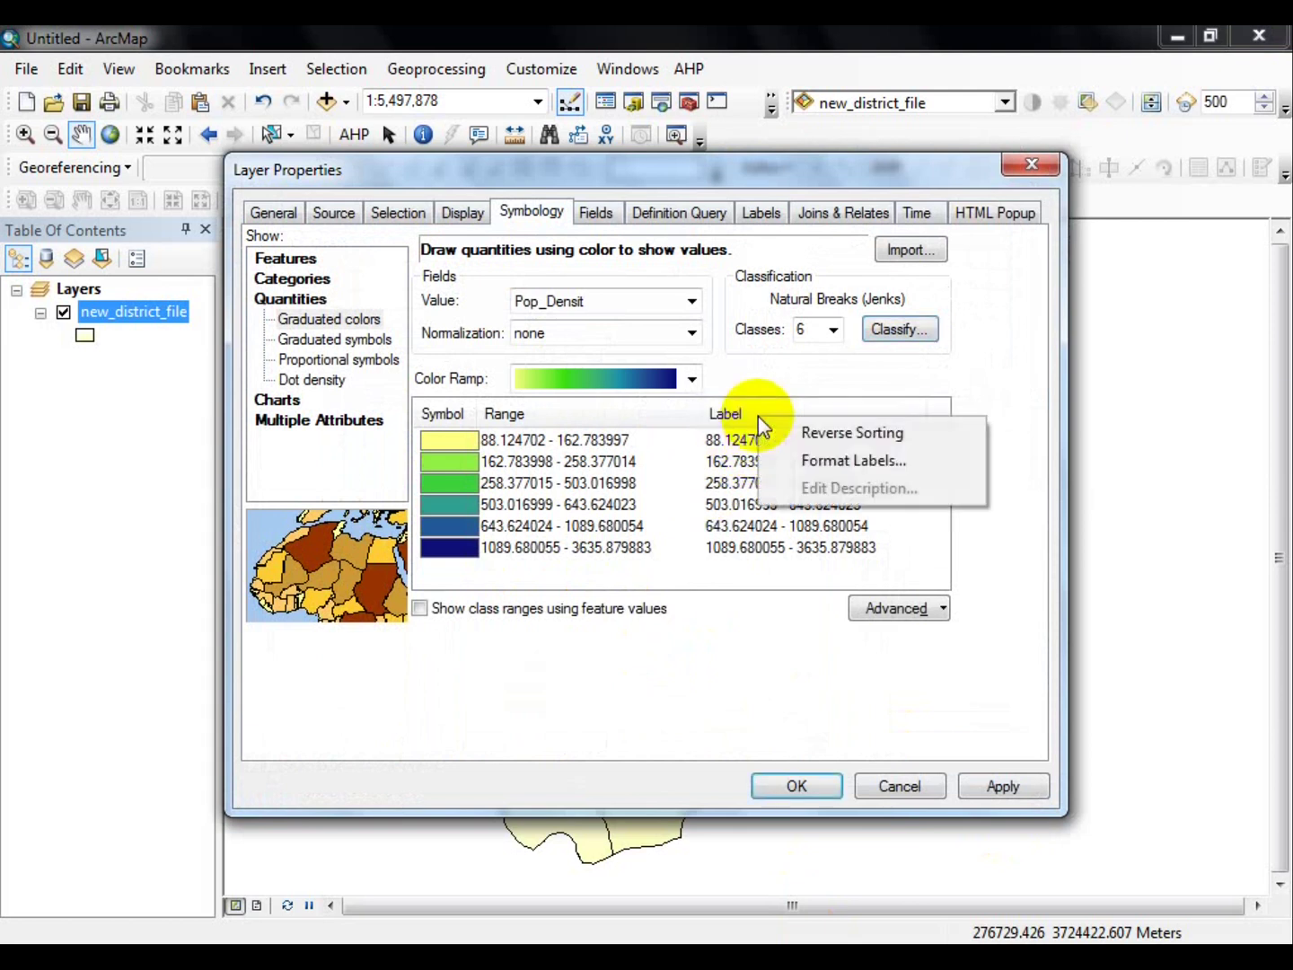
{"action": "left_click", "coordinate": [687, 439]}
{"action": "key", "text": "Escape"}
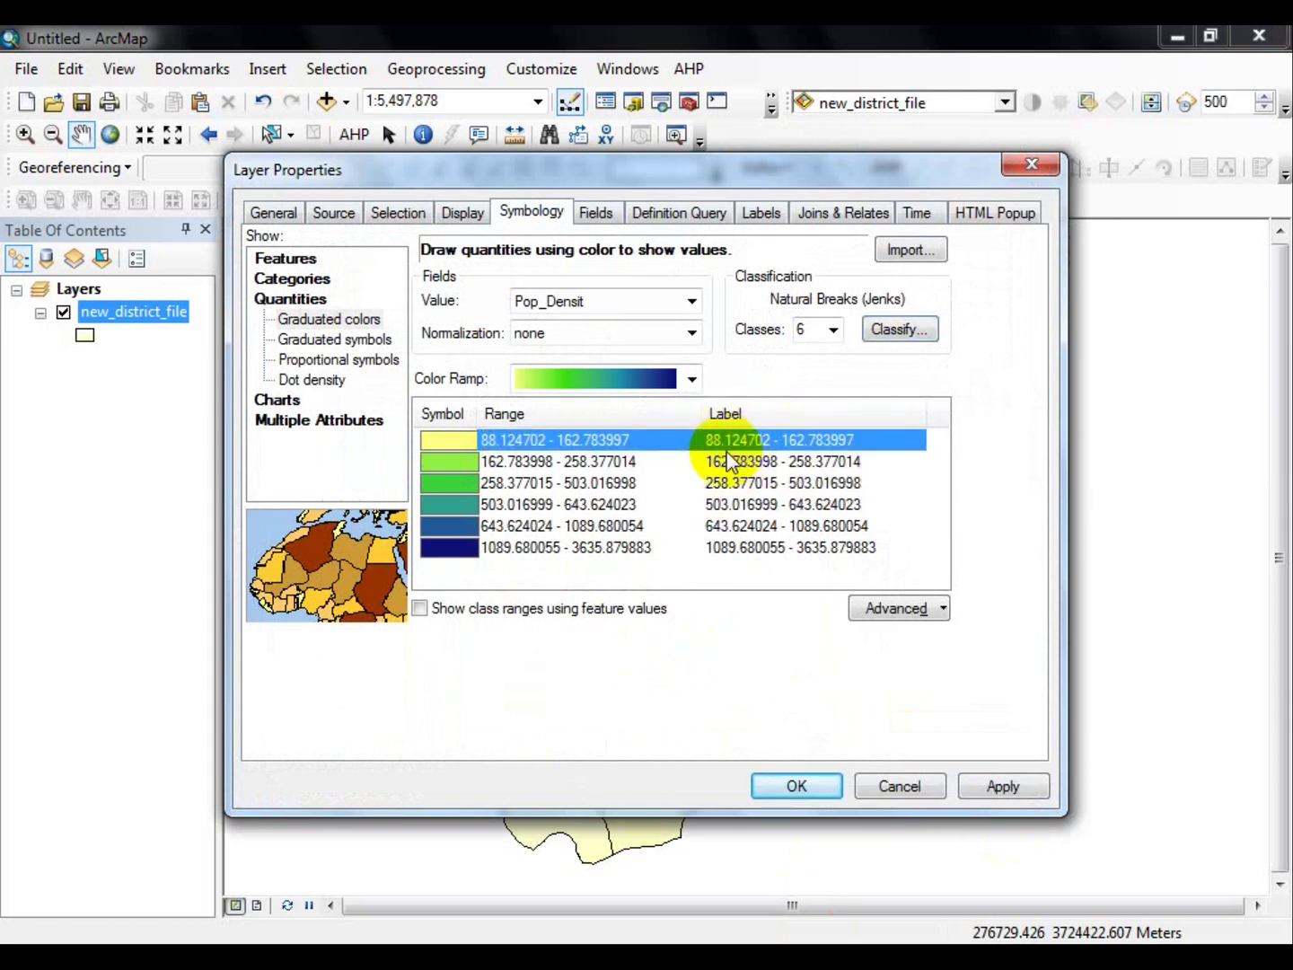
{"action": "right_click", "coordinate": [746, 412]}
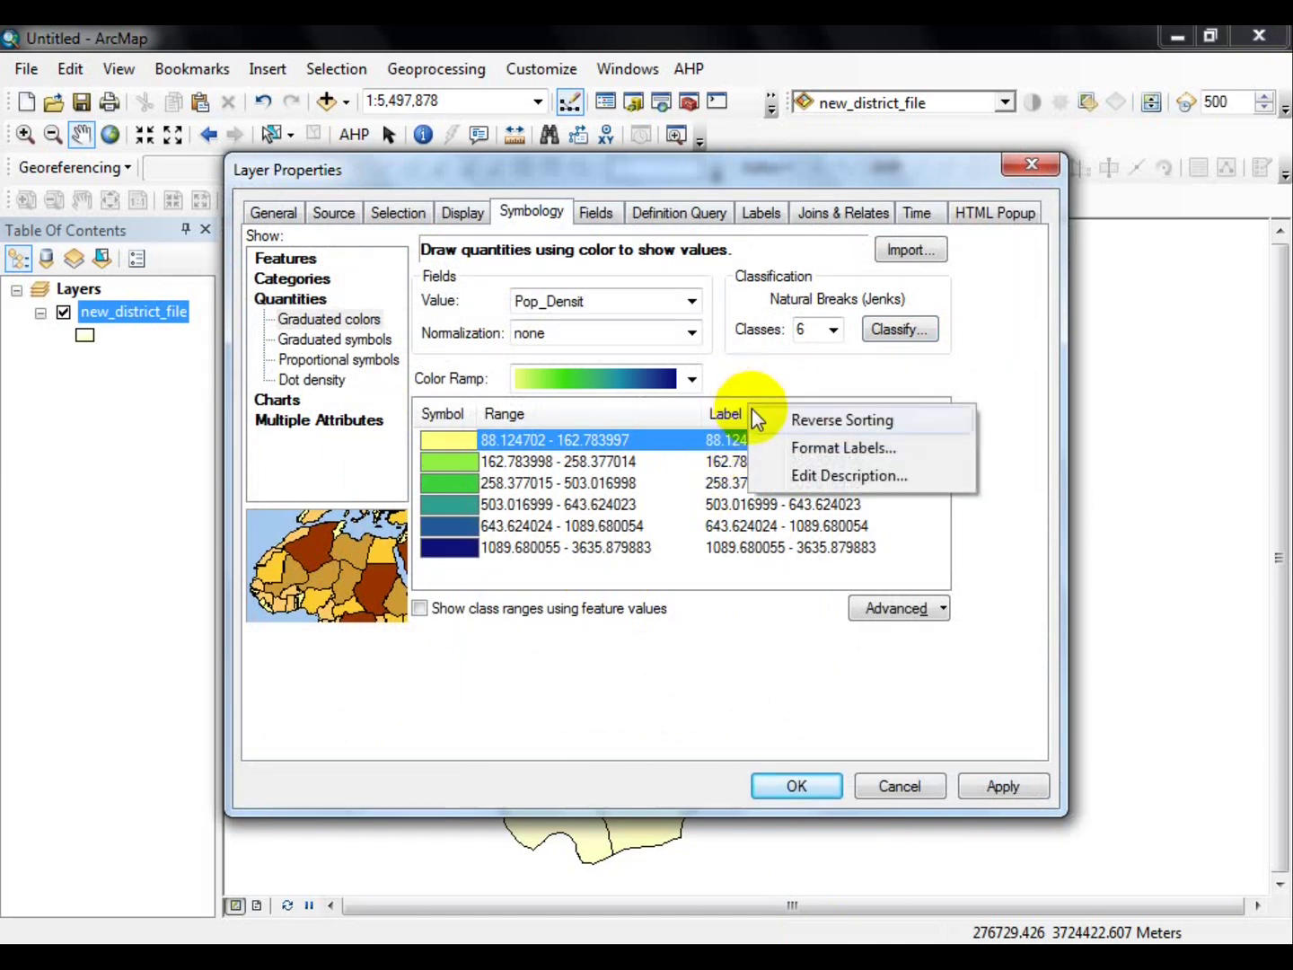
{"action": "left_click", "coordinate": [818, 449]}
{"action": "left_click", "coordinate": [804, 685]}
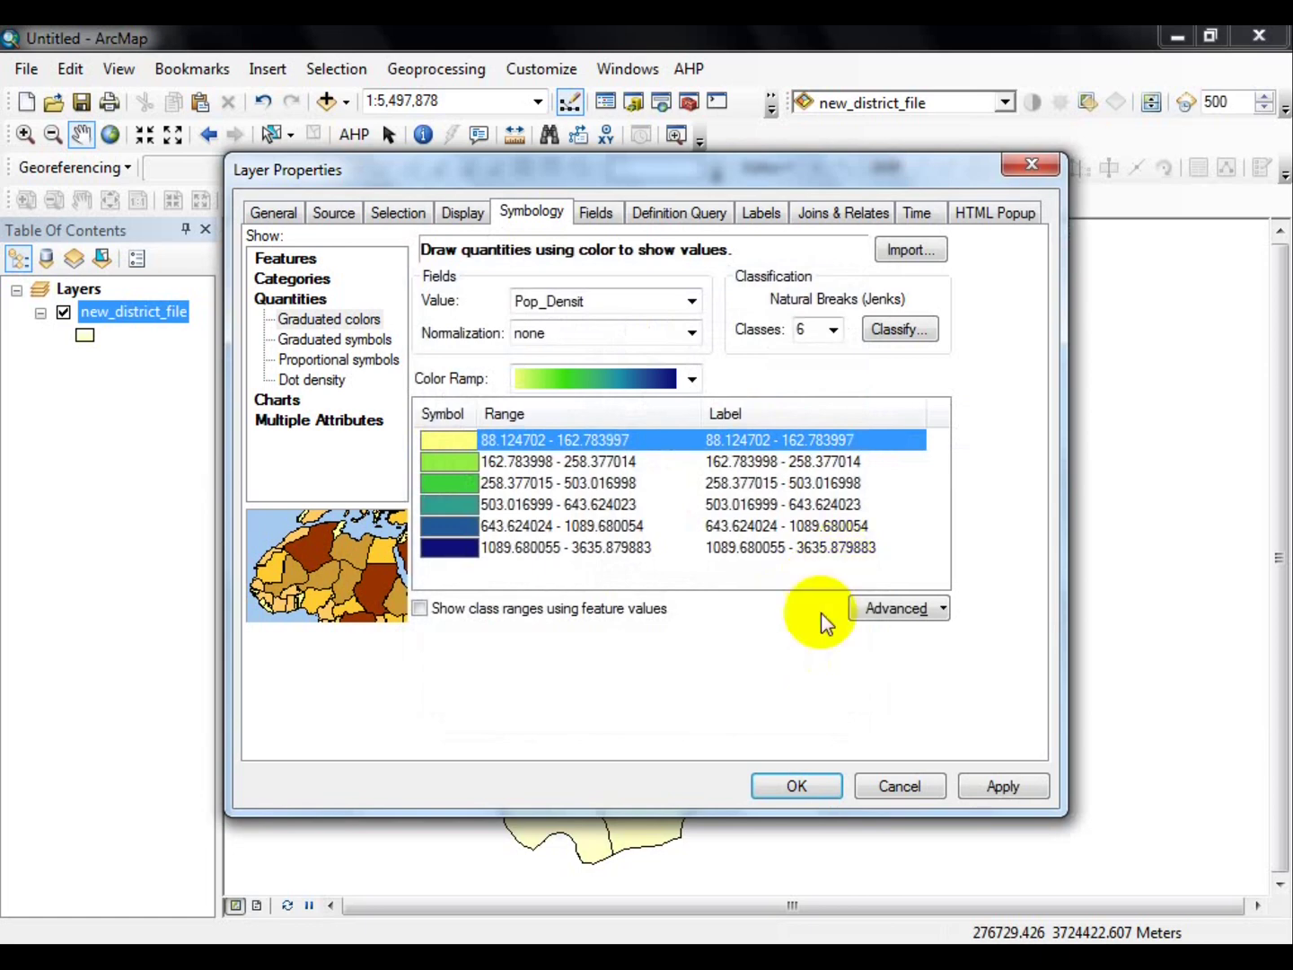
- Format the class range labels as numeric with 0 decimal places and apply the graduated colors to the layer
{"action": "left_click", "coordinate": [876, 505]}
{"action": "left_click", "coordinate": [876, 506]}
{"action": "right_click", "coordinate": [786, 404]}
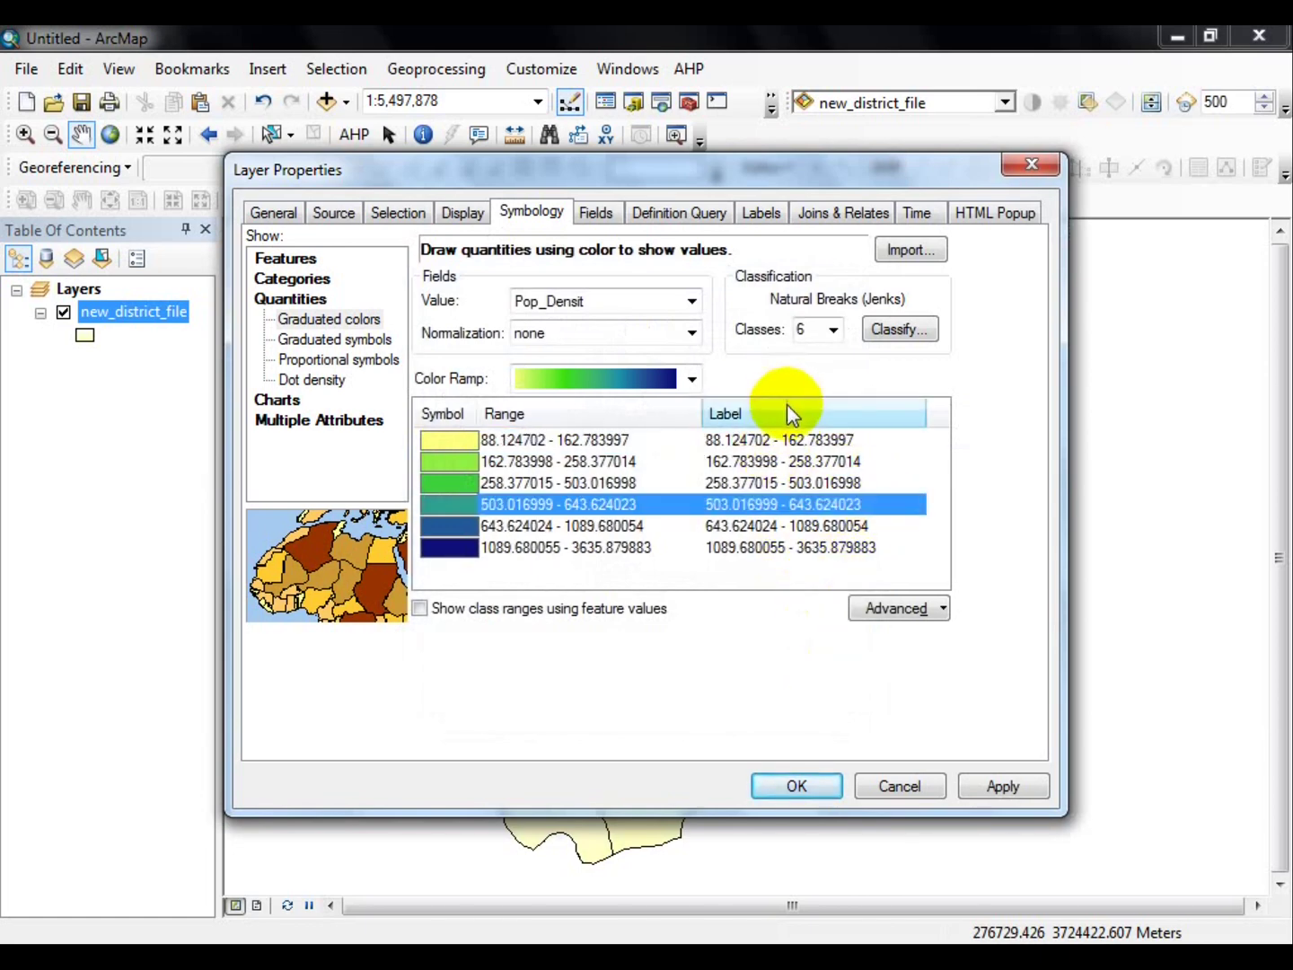
{"action": "left_click", "coordinate": [849, 454]}
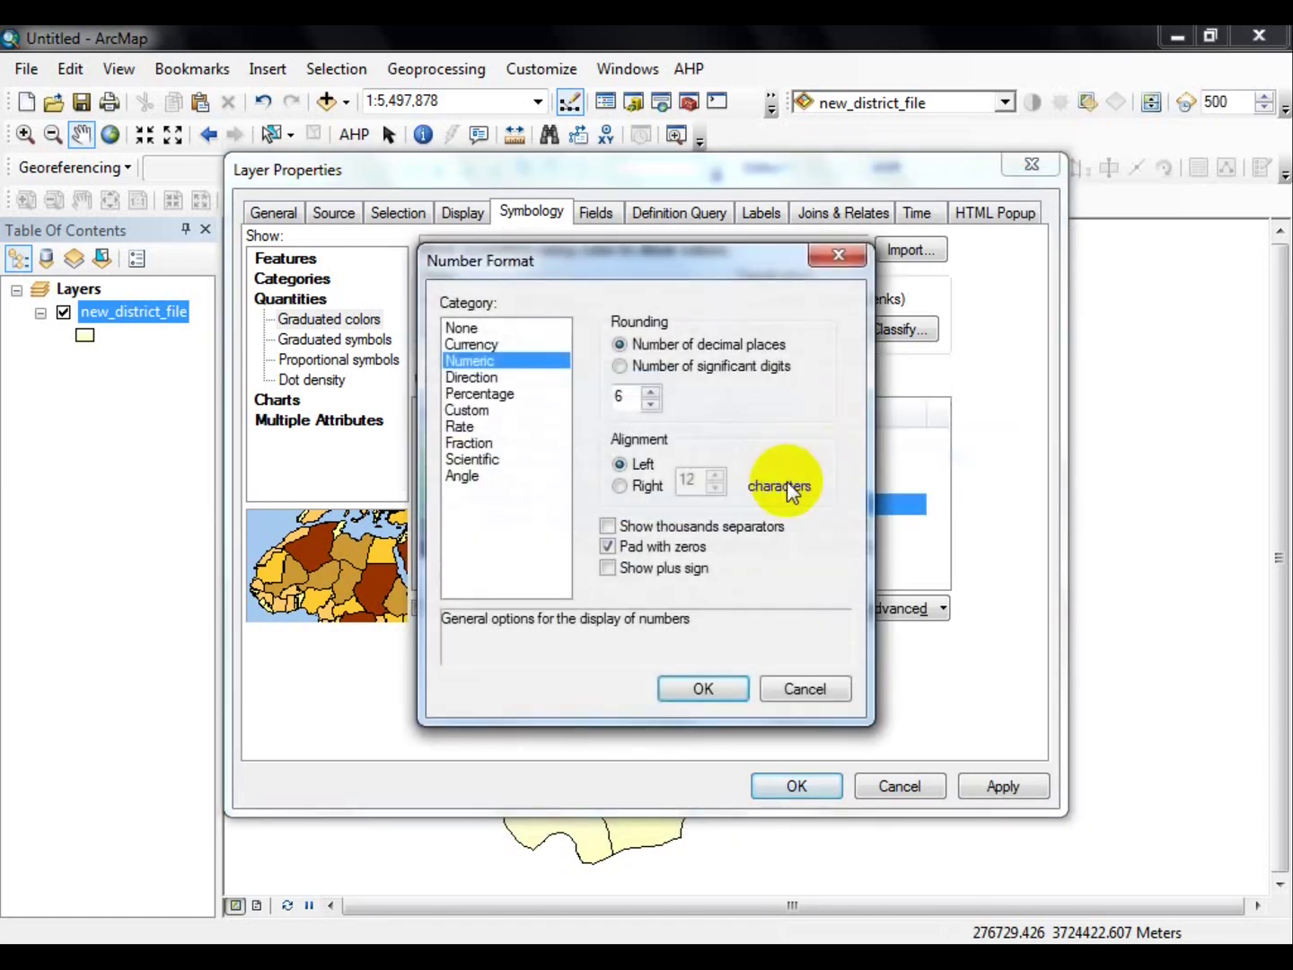
{"action": "left_click", "coordinate": [651, 404]}
{"action": "left_click", "coordinate": [650, 403]}
{"action": "left_click", "coordinate": [651, 403]}
{"action": "left_click", "coordinate": [651, 403]}
{"action": "left_click", "coordinate": [651, 403]}
{"action": "left_click", "coordinate": [652, 403]}
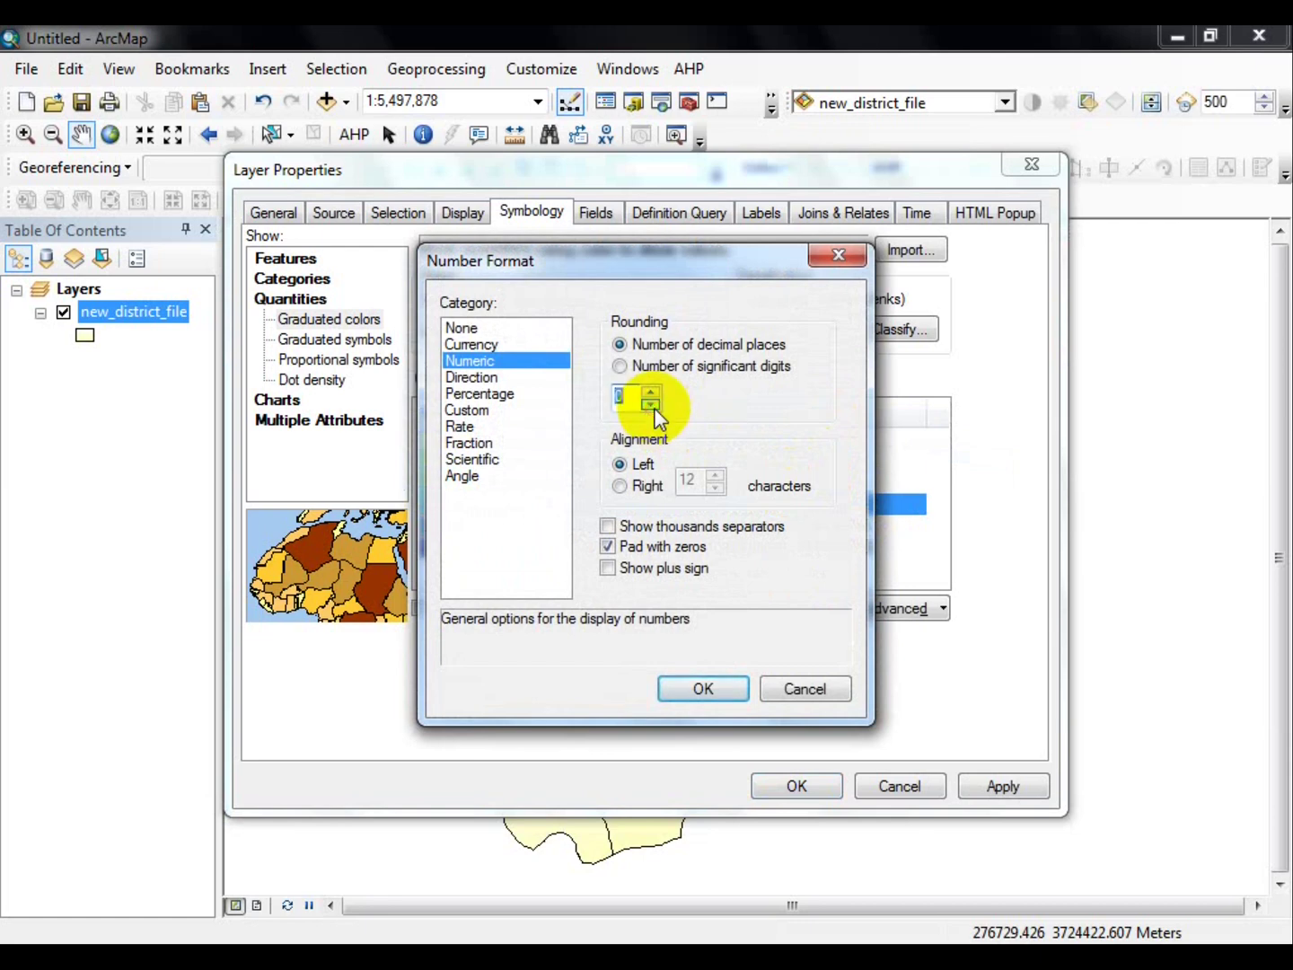
{"action": "left_click", "coordinate": [701, 688]}
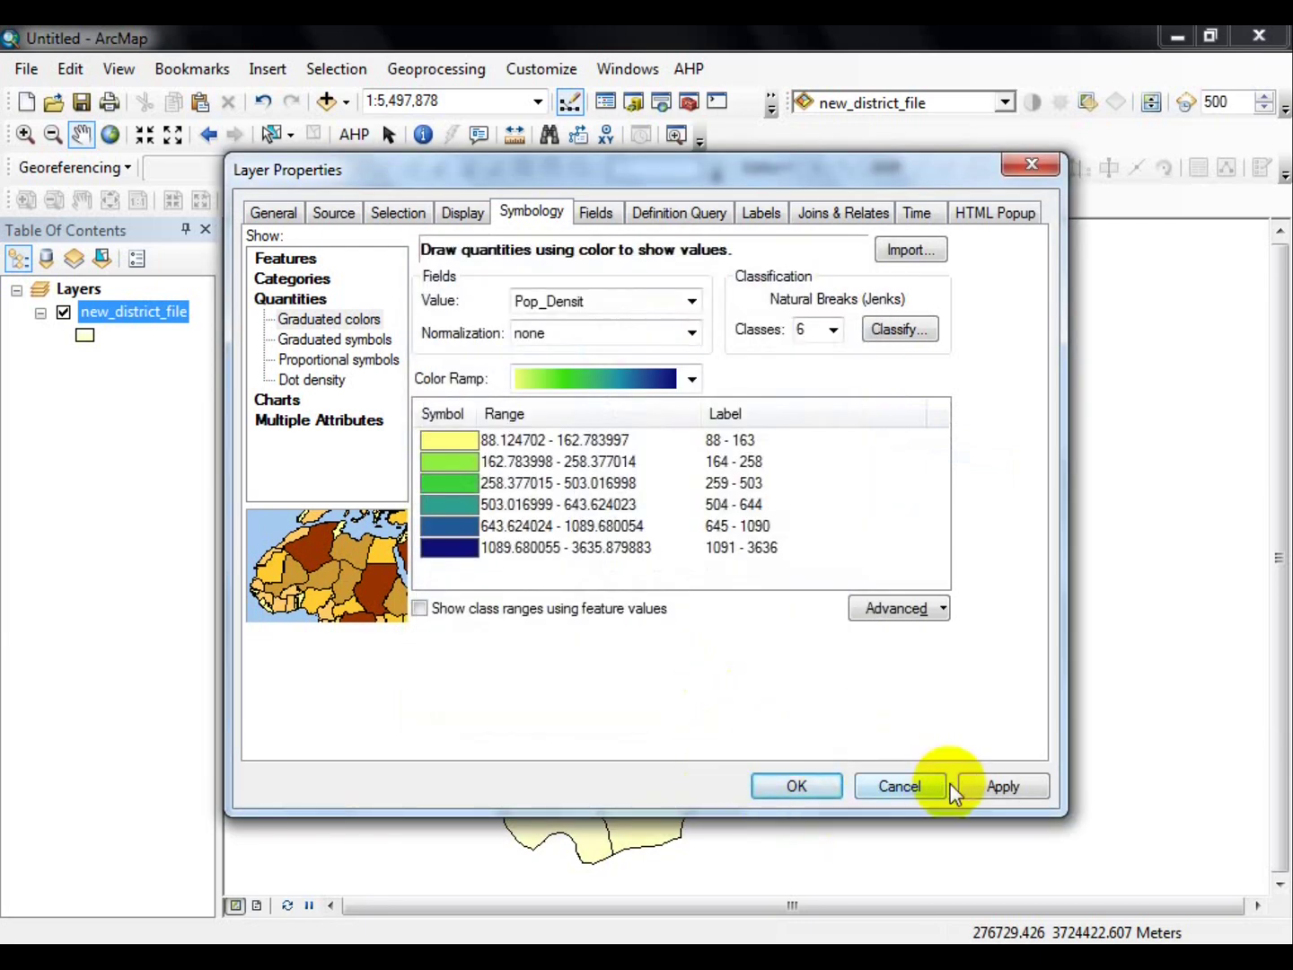
{"action": "left_click", "coordinate": [984, 787]}
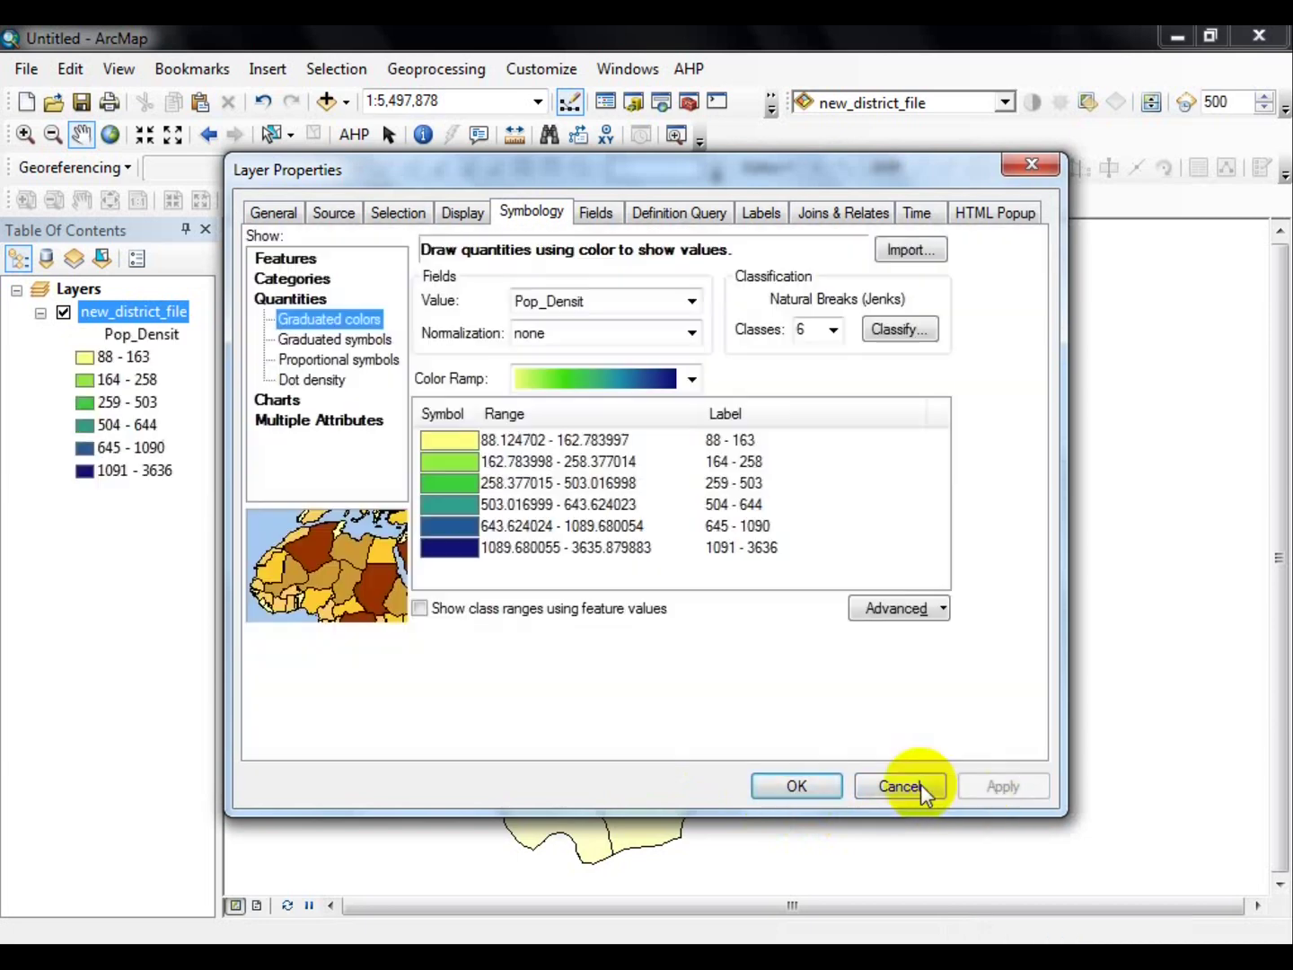
{"action": "left_click", "coordinate": [783, 781]}
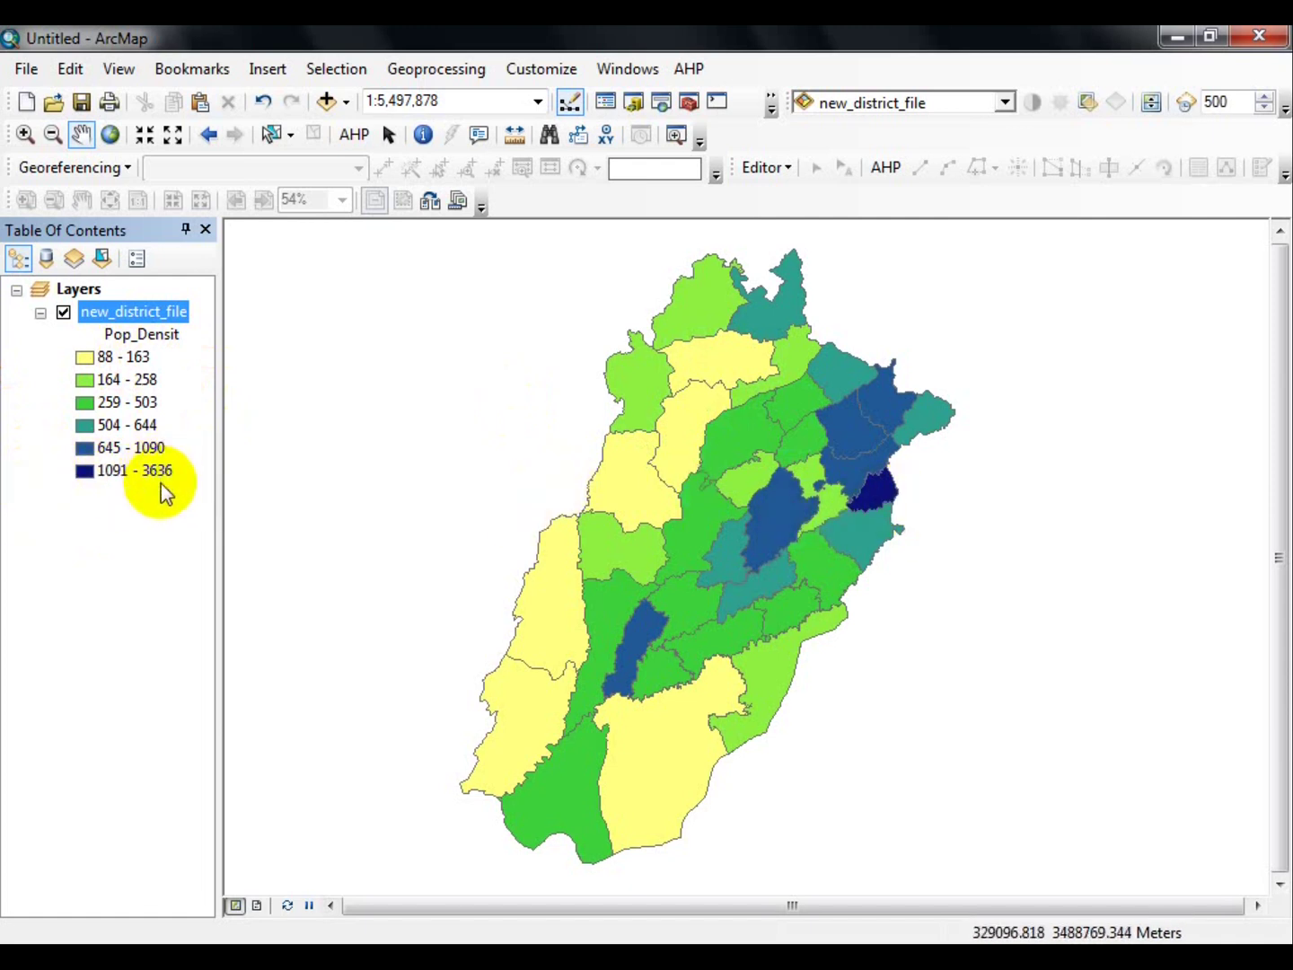
- Turn on feature labels for the new_district_file layer with DISTRICT as the label field
{"action": "right_click", "coordinate": [132, 328]}
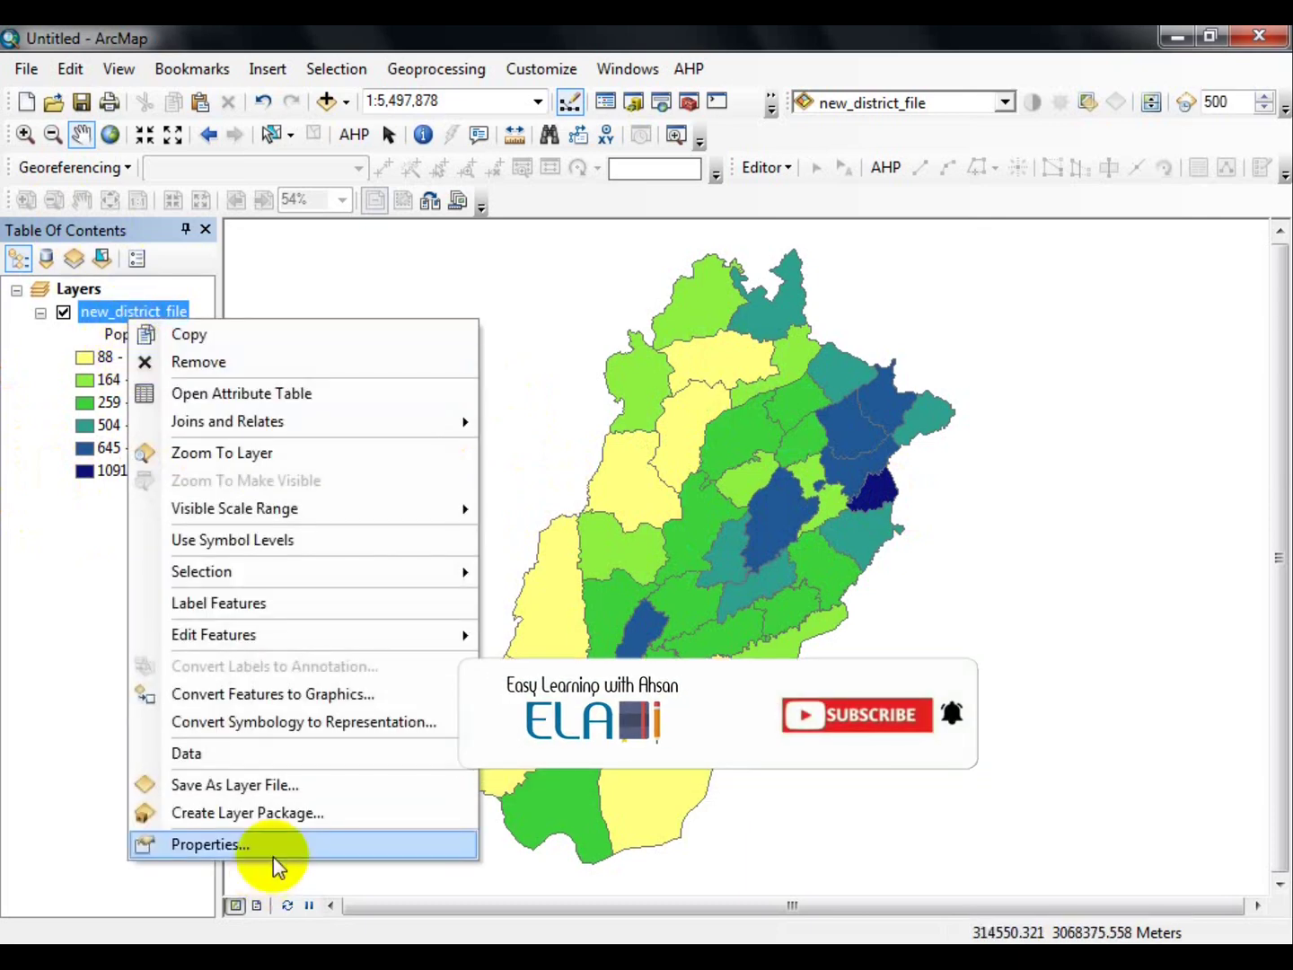
{"action": "left_click", "coordinate": [271, 846]}
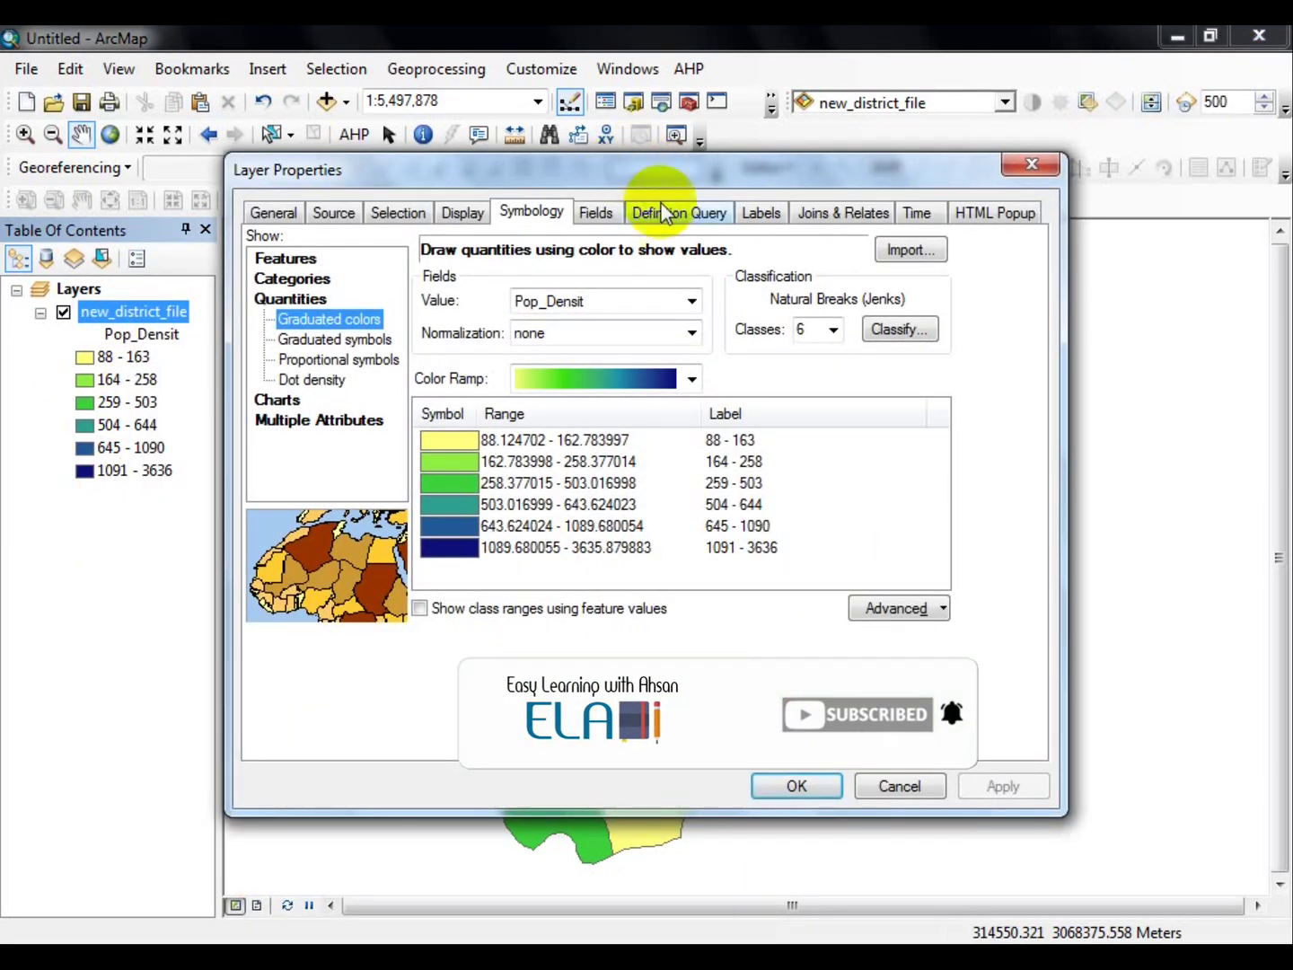
{"action": "left_click", "coordinate": [758, 216]}
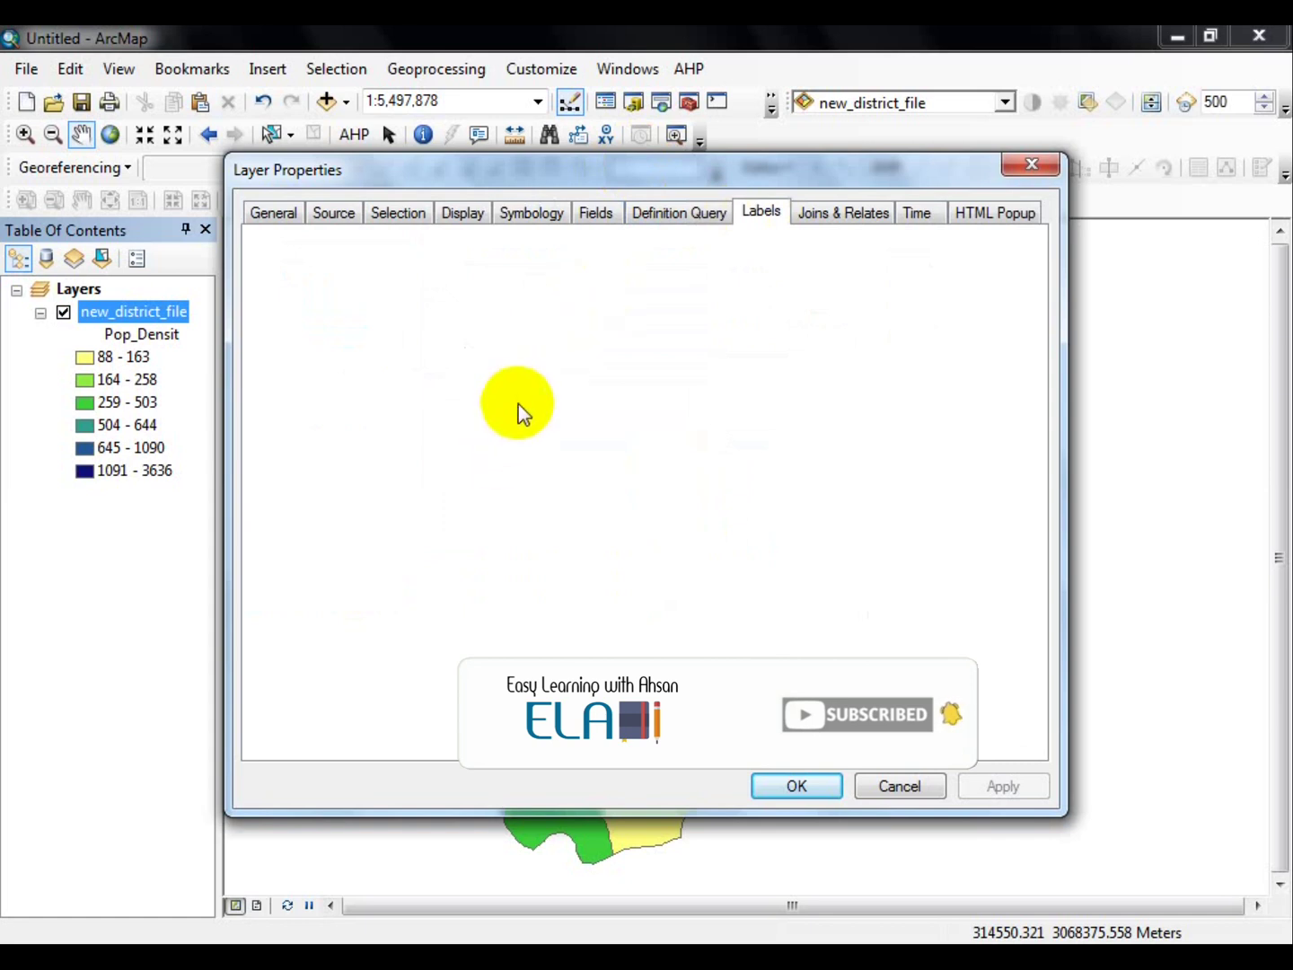
{"action": "left_click", "coordinate": [556, 412]}
{"action": "left_click", "coordinate": [556, 412]}
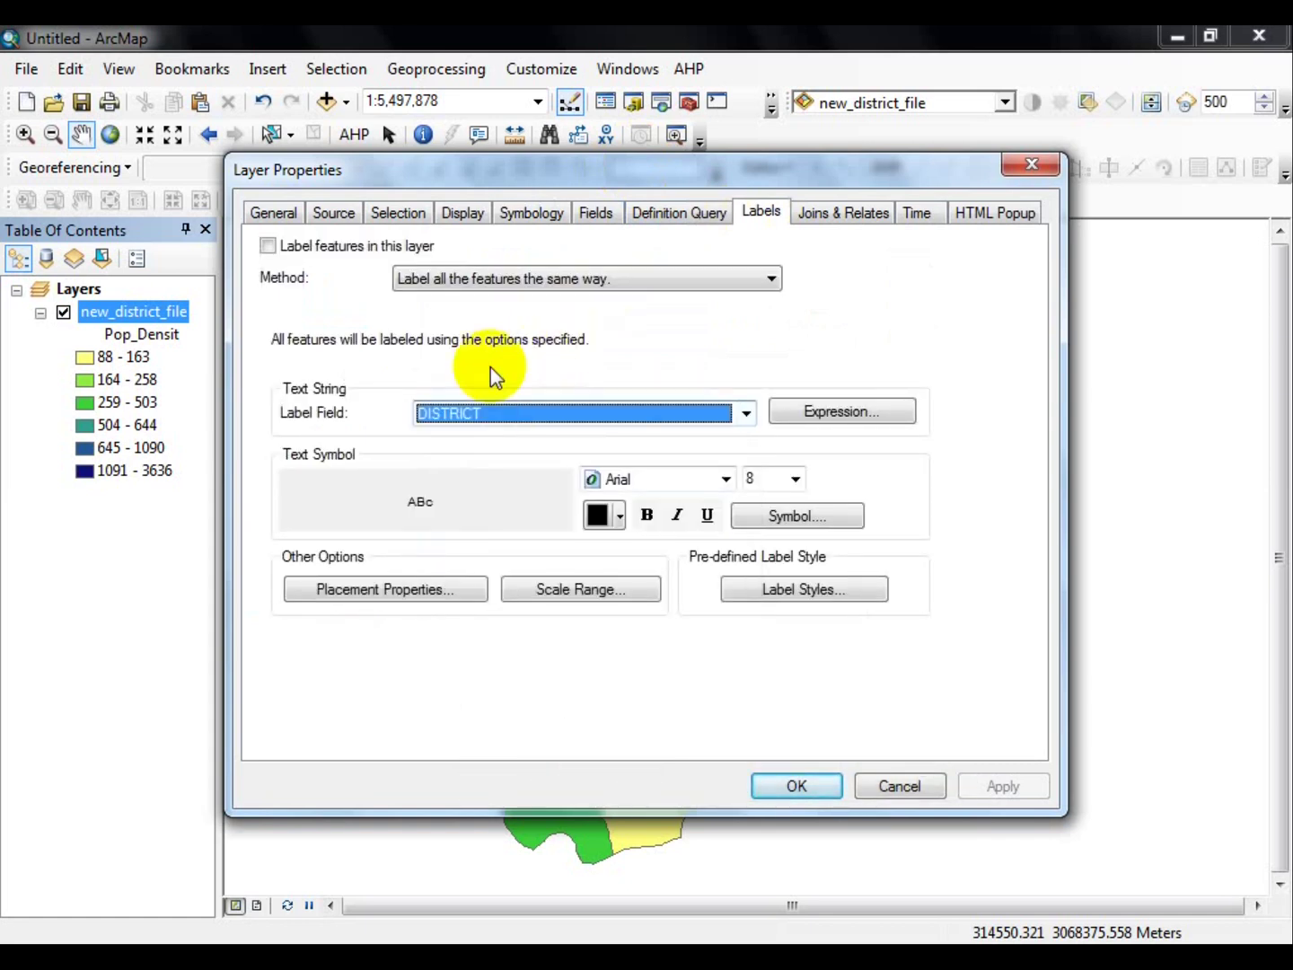
{"action": "left_click", "coordinate": [266, 246]}
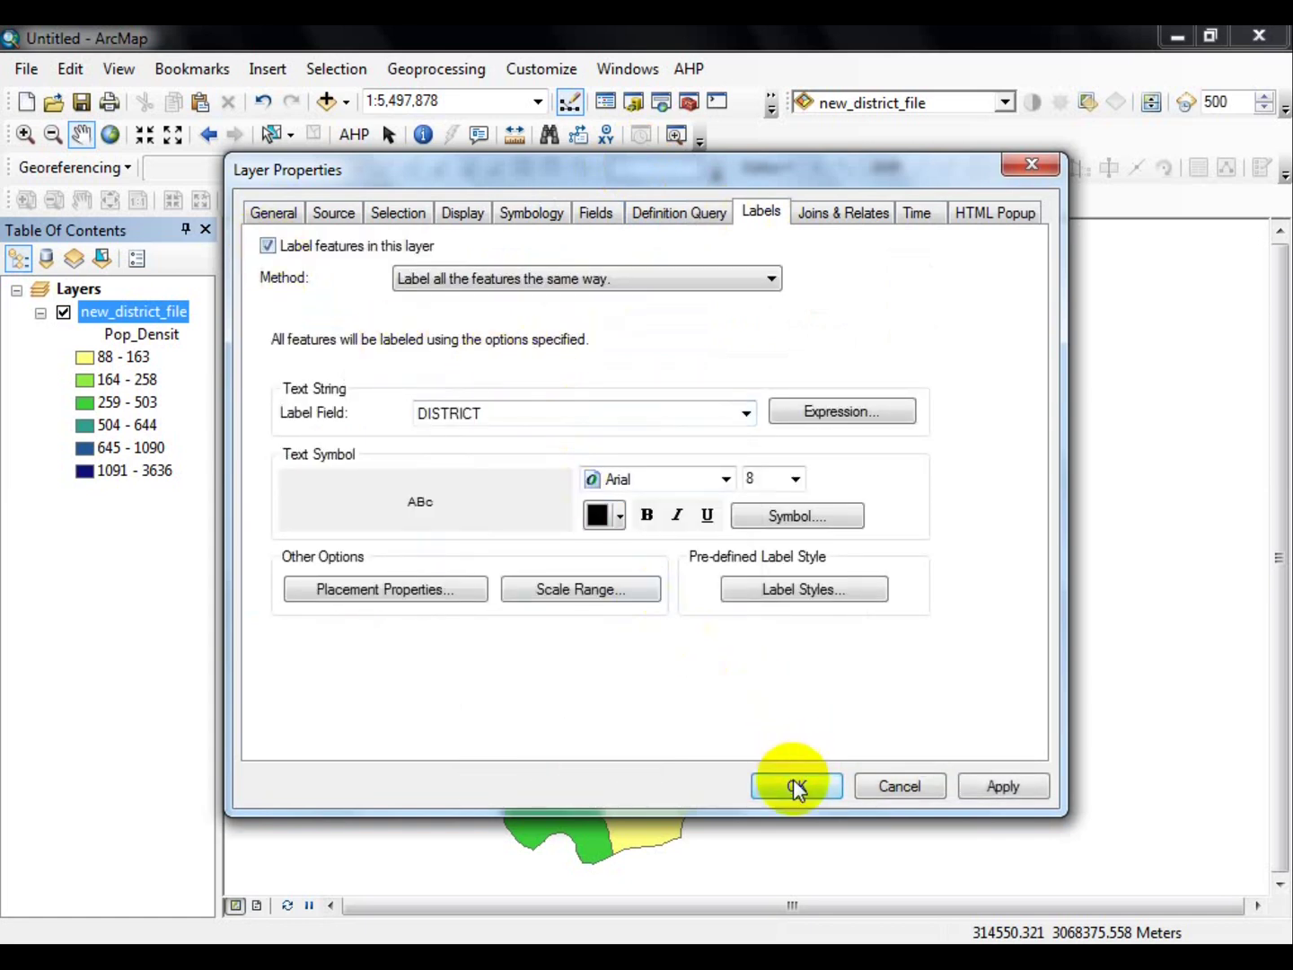
{"action": "left_click", "coordinate": [796, 784]}
{"action": "left_click_drag", "start_coordinate": [675, 514], "coordinate": [498, 502]}
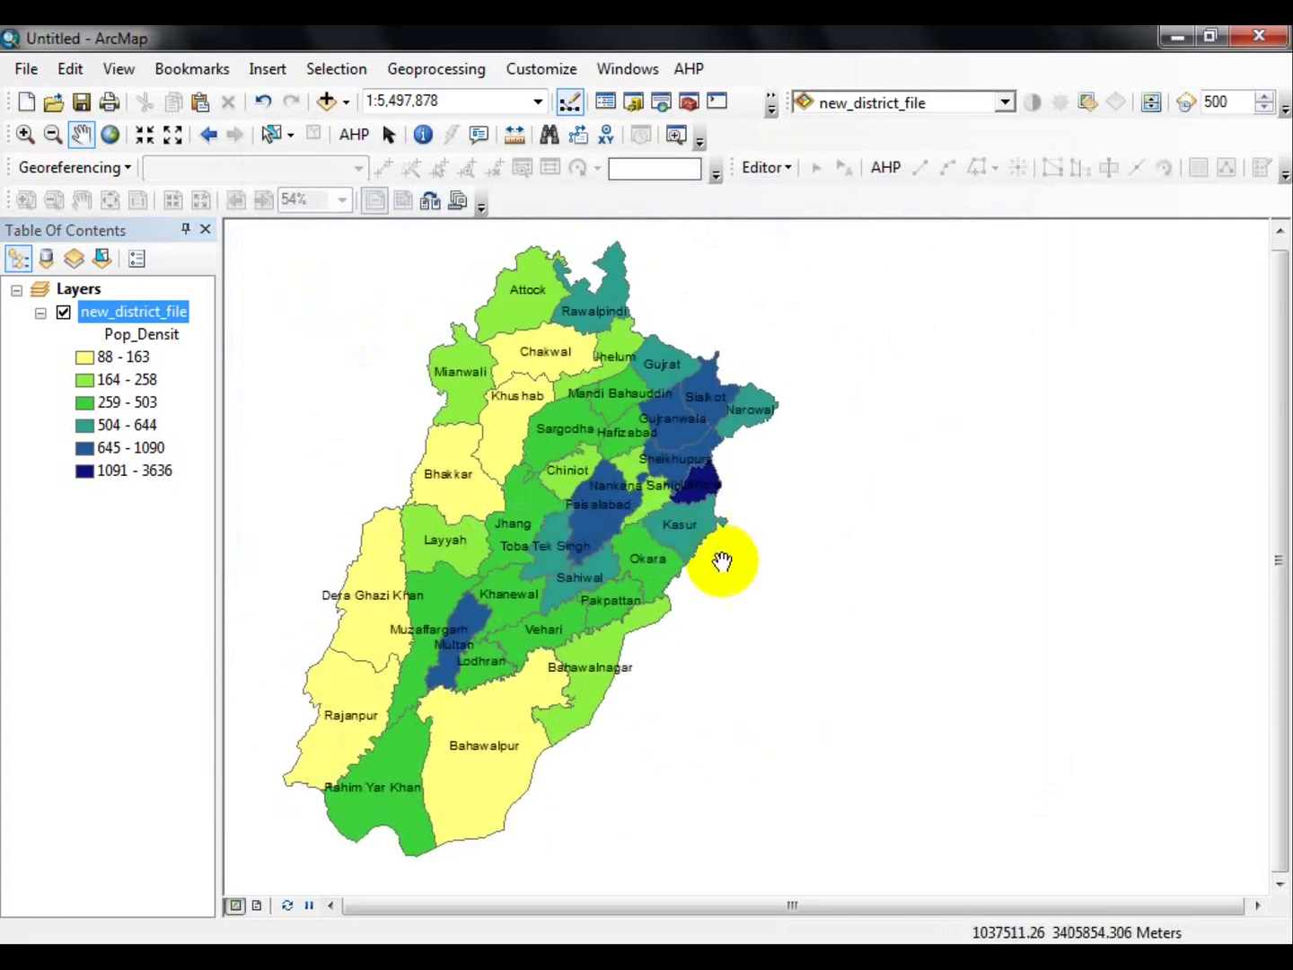